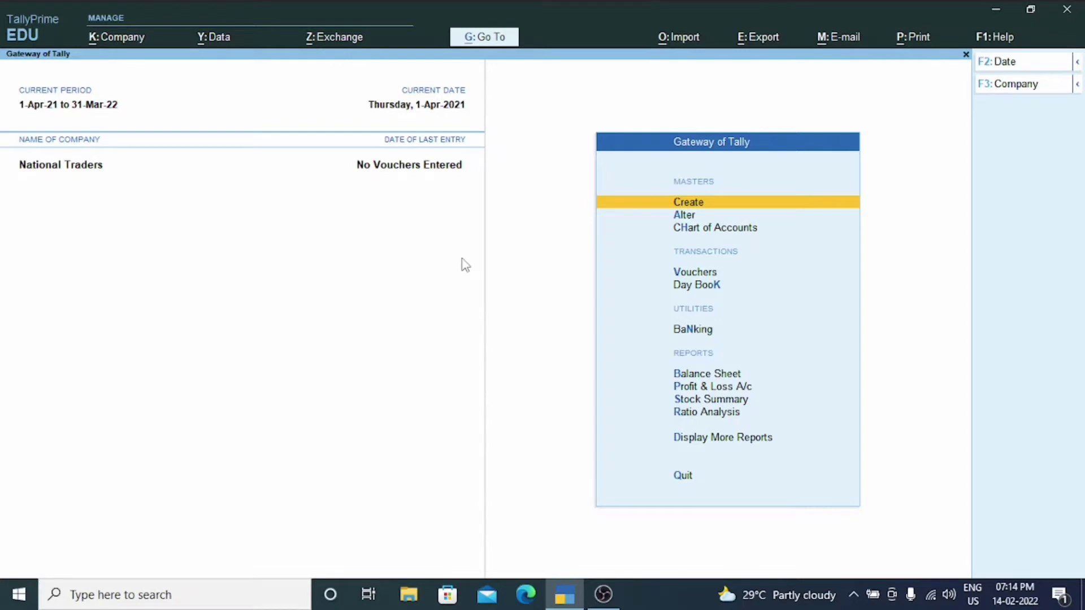
Start a new ledger master named Capital and place it under the Capital Account group.
{"action": "key", "text": "Return"}
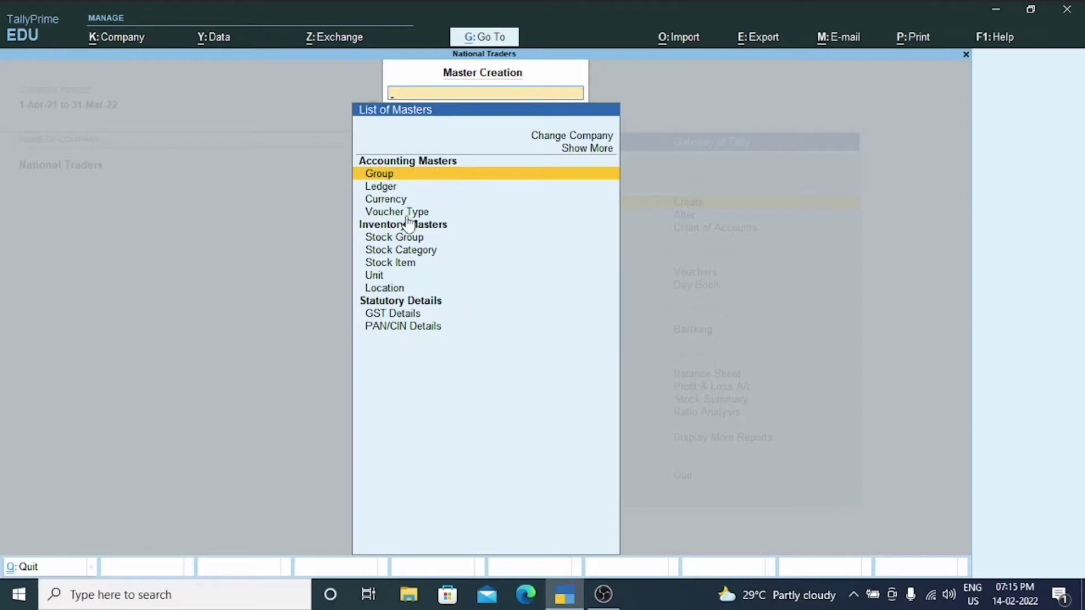
{"action": "left_click", "coordinate": [390, 187]}
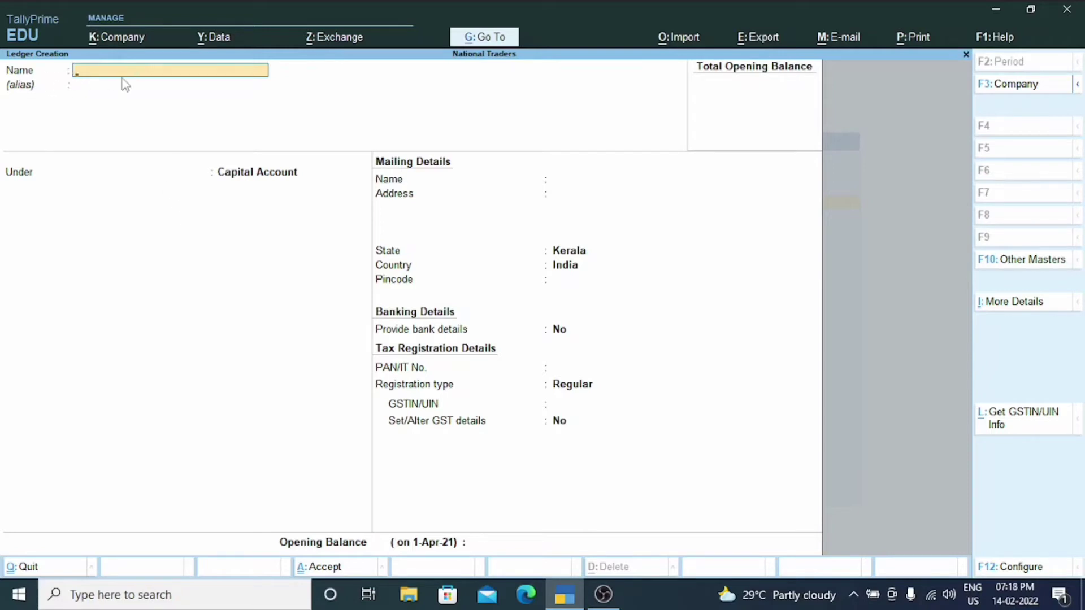
{"action": "type", "text": "Capital"}
{"action": "key", "text": "Return"}
{"action": "key", "text": "Return"}
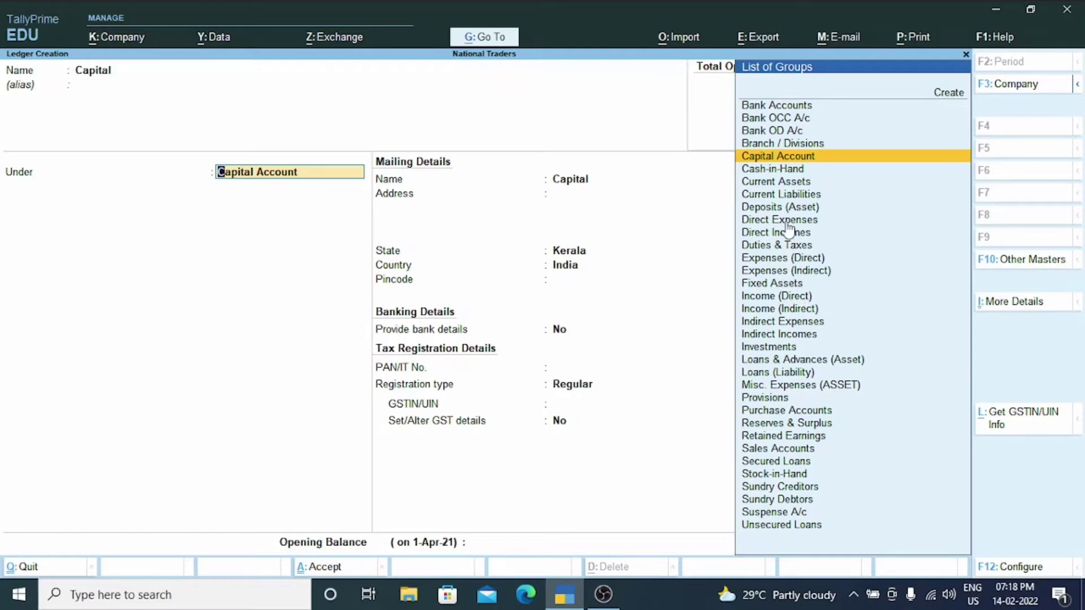
{"action": "left_click", "coordinate": [821, 161]}
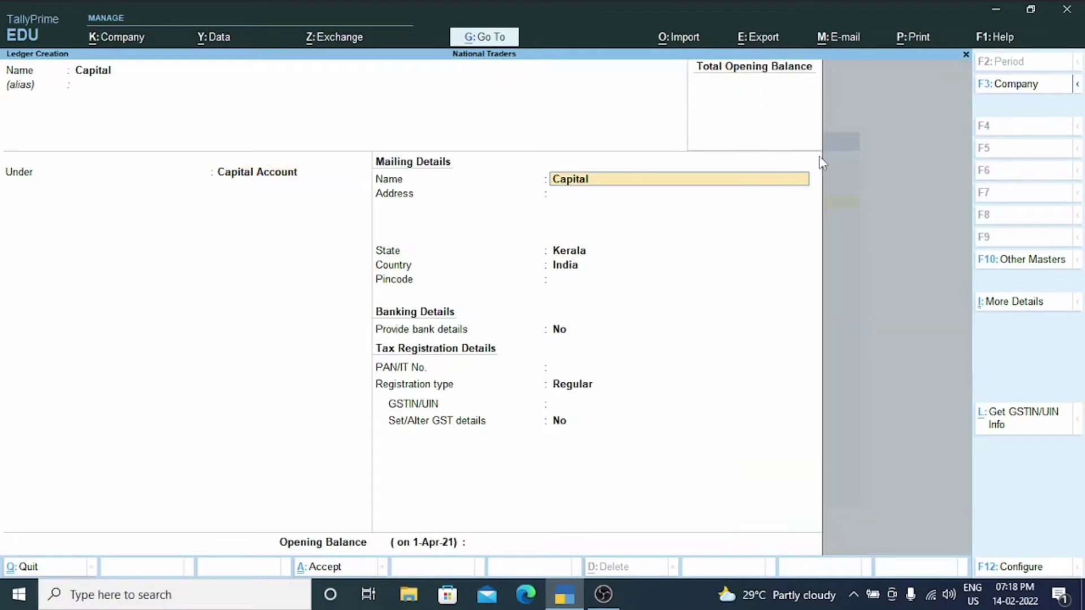
Keep the Capital ledger's default mailing, banking and tax details, set its opening balance to 1,00,000.00 Cr and save it.
{"action": "key", "text": "Return"}
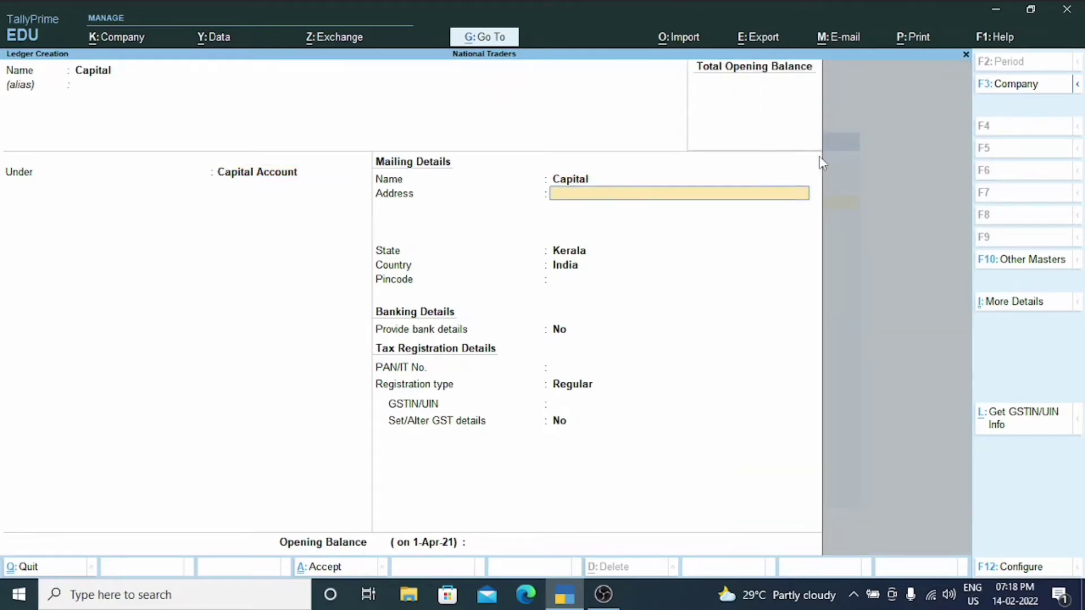
{"action": "key", "text": "Return"}
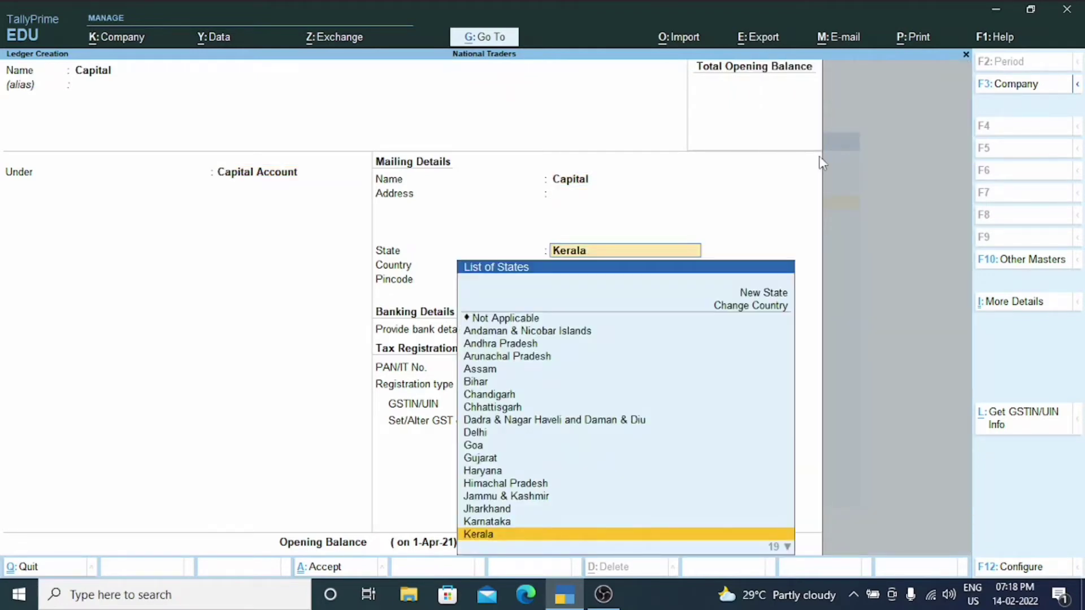
{"action": "key", "text": "Return"}
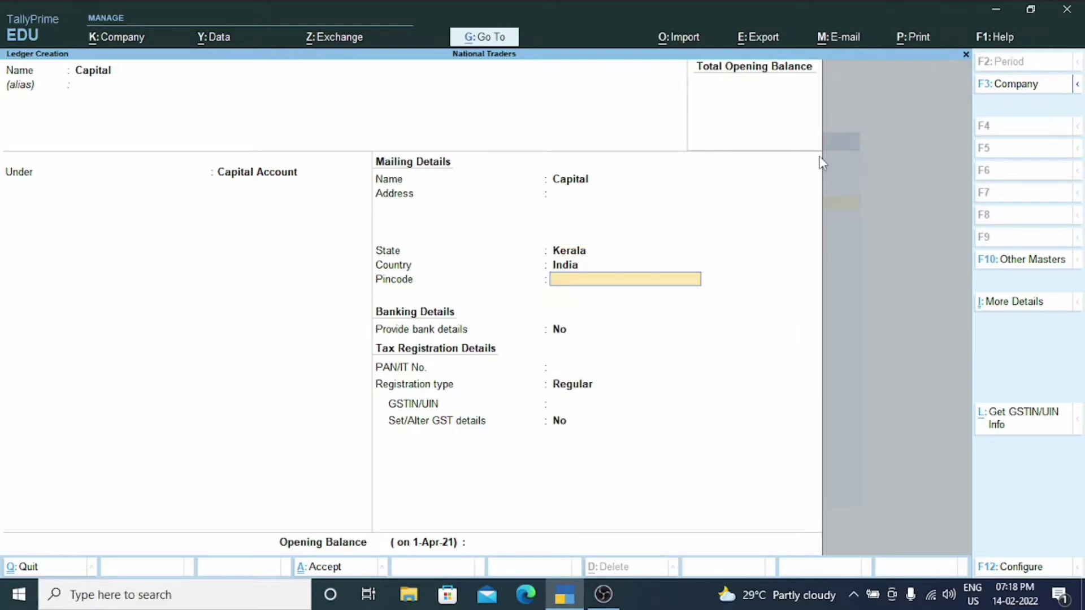
{"action": "key", "text": "Return"}
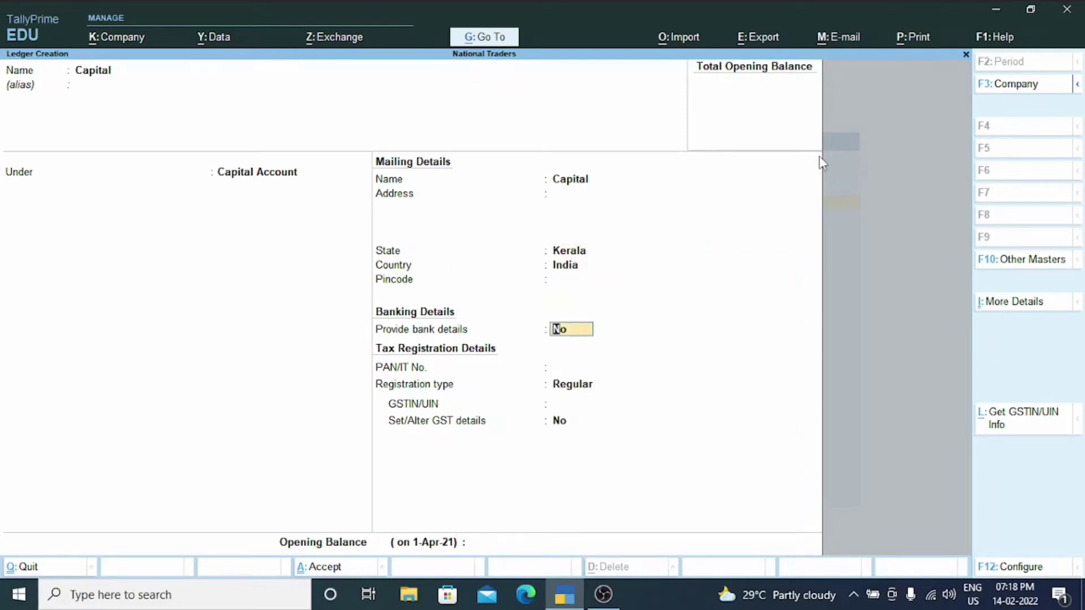
{"action": "key", "text": "Return"}
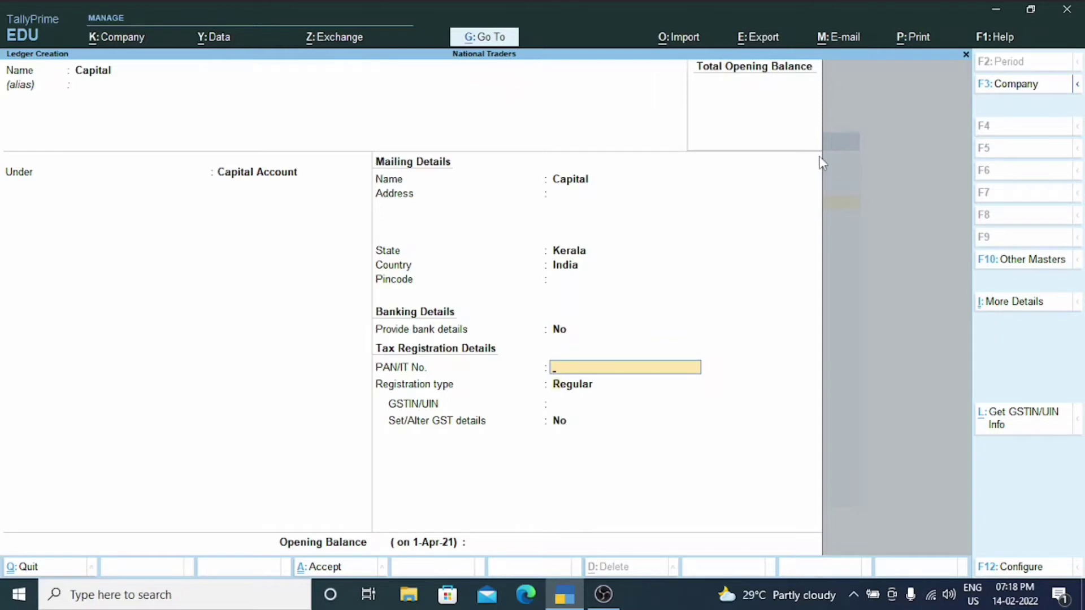
{"action": "key", "text": "Return"}
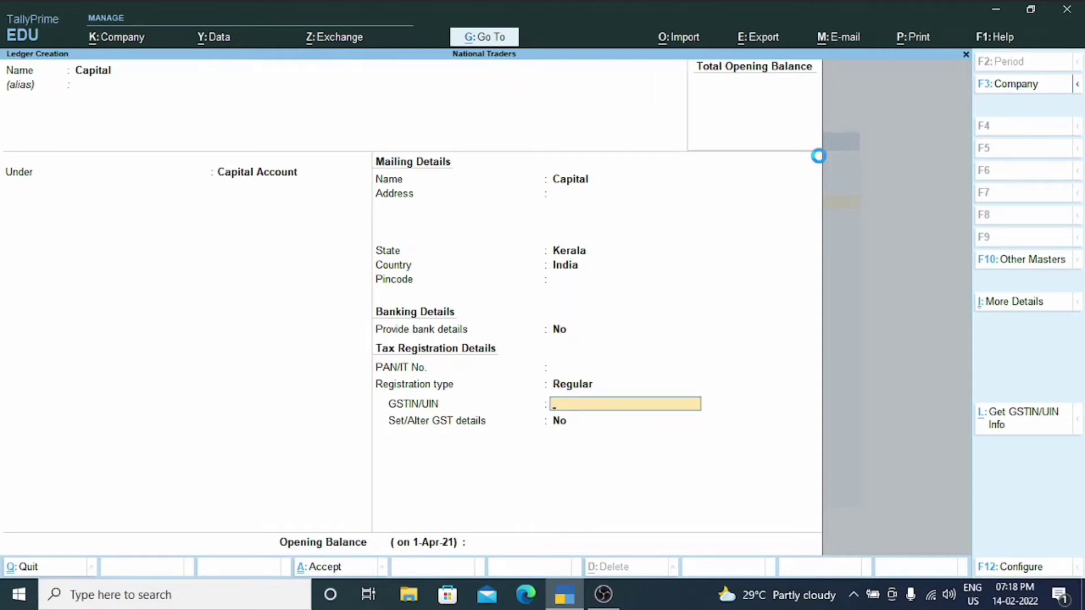
{"action": "key", "text": "Return"}
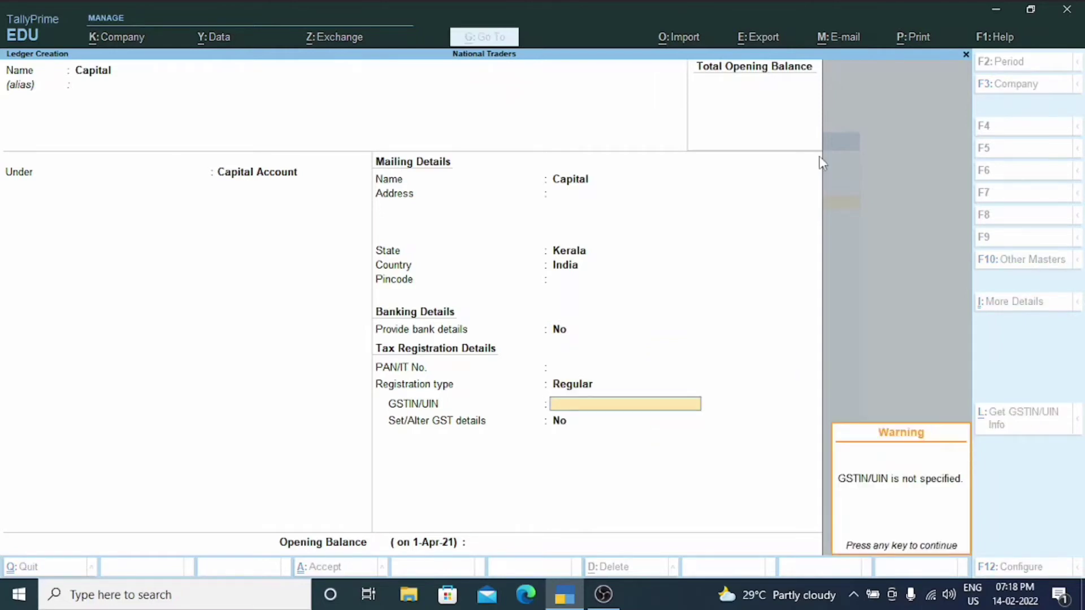
{"action": "key", "text": "Return"}
{"action": "key", "text": "Return"}
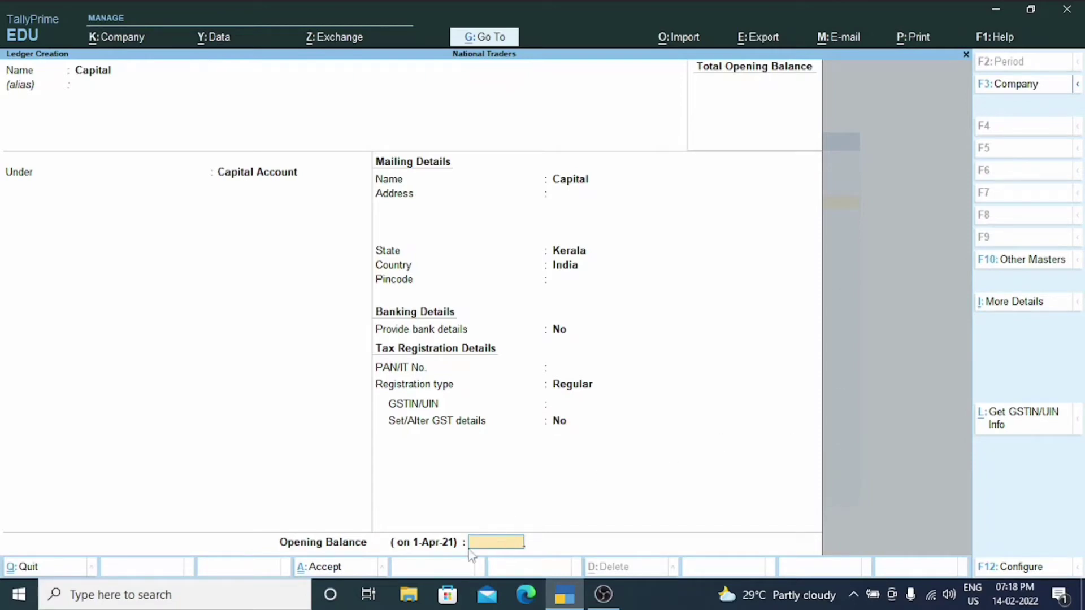
{"action": "type", "text": "100000"}
{"action": "key", "text": "Return"}
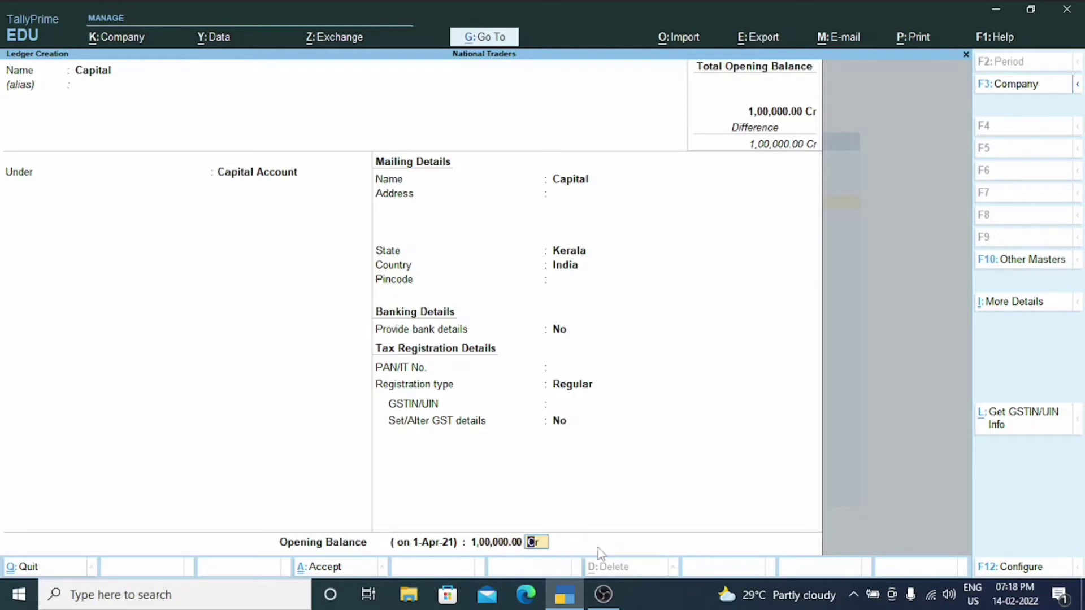
{"action": "key", "text": "Return"}
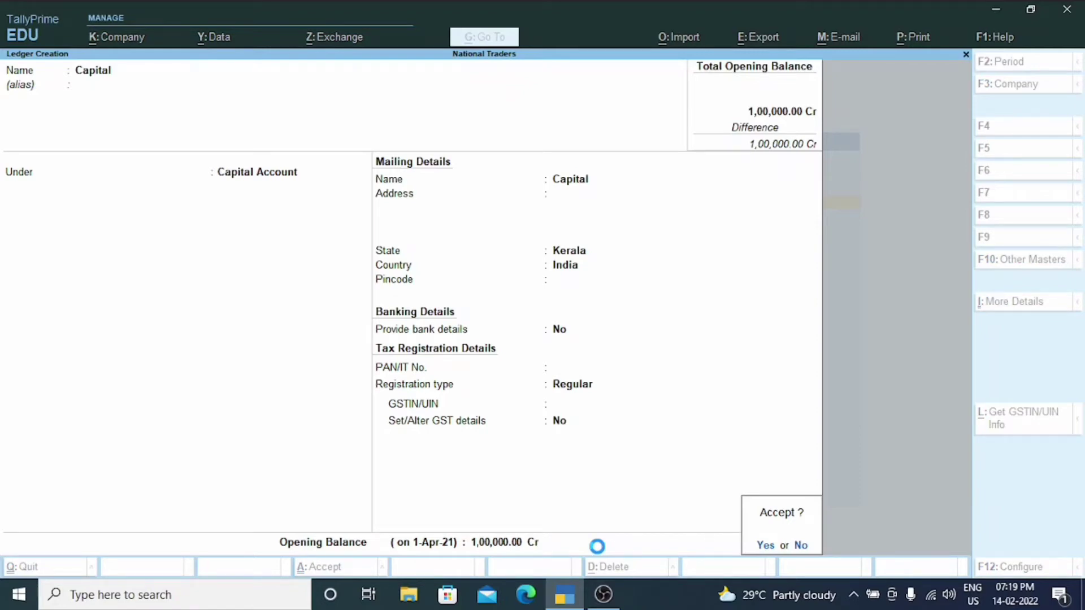
{"action": "key", "text": "Return"}
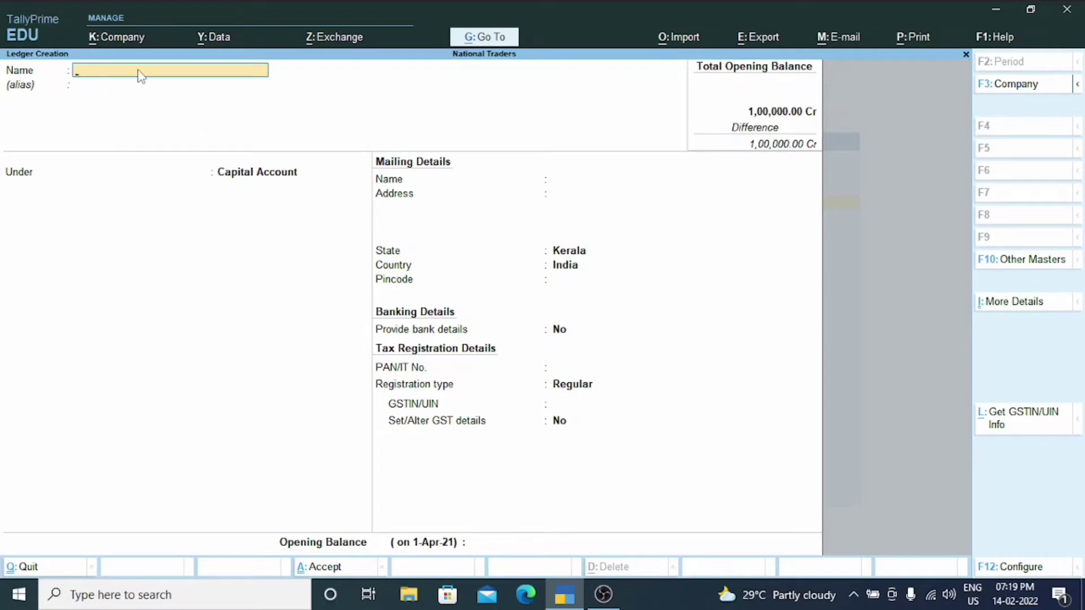
Name the next ledger Furniture and place it under the Fixed Assets group.
{"action": "type", "text": "Furnitu"}
{"action": "key", "text": "Return"}
{"action": "key", "text": "Return"}
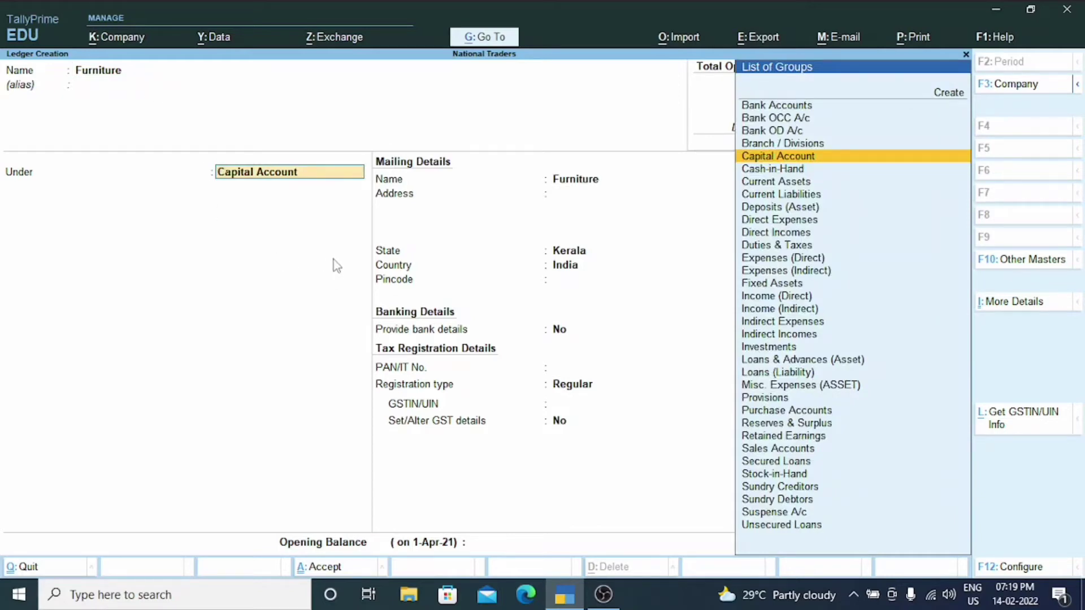
{"action": "type", "text": "F"}
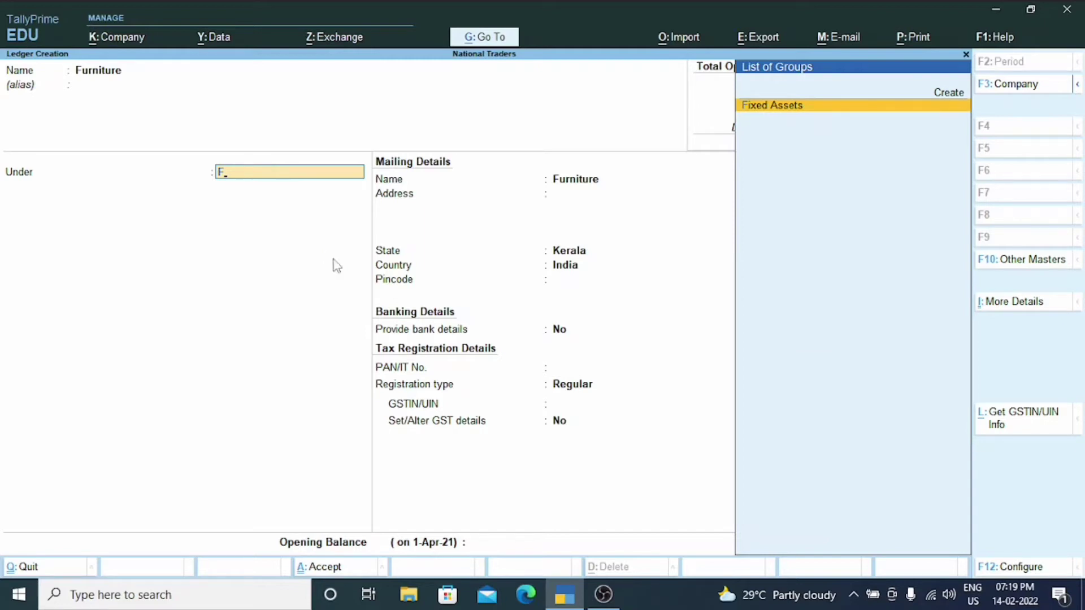
{"action": "key", "text": "Return"}
Set GST applicability for the Furniture ledger to Not Applicable.
{"action": "key", "text": "Return"}
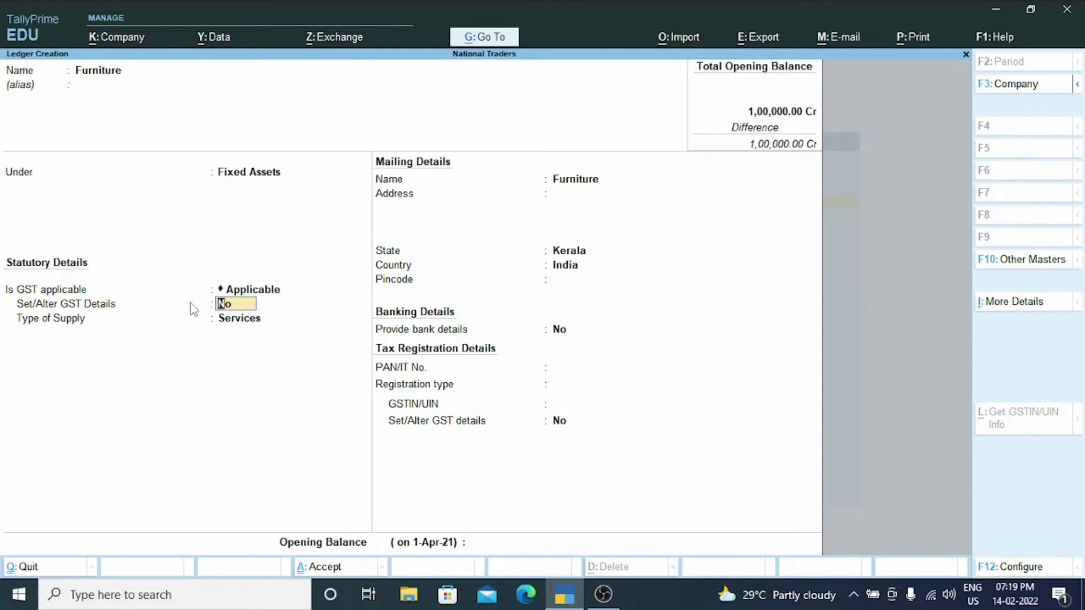
{"action": "key", "text": "BackSpace"}
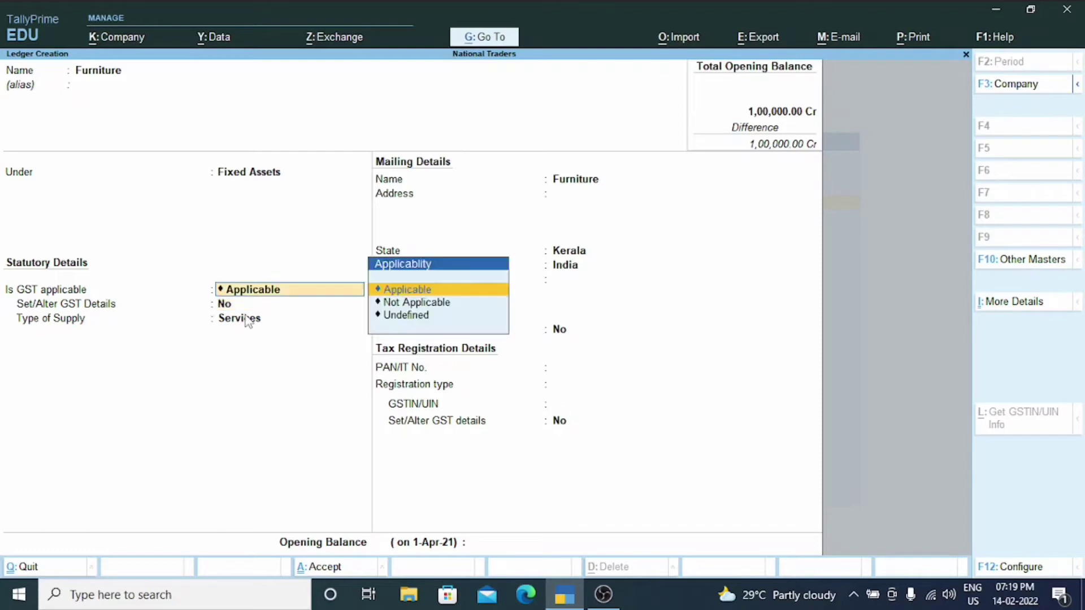
{"action": "key", "text": "Down"}
{"action": "key", "text": "Return"}
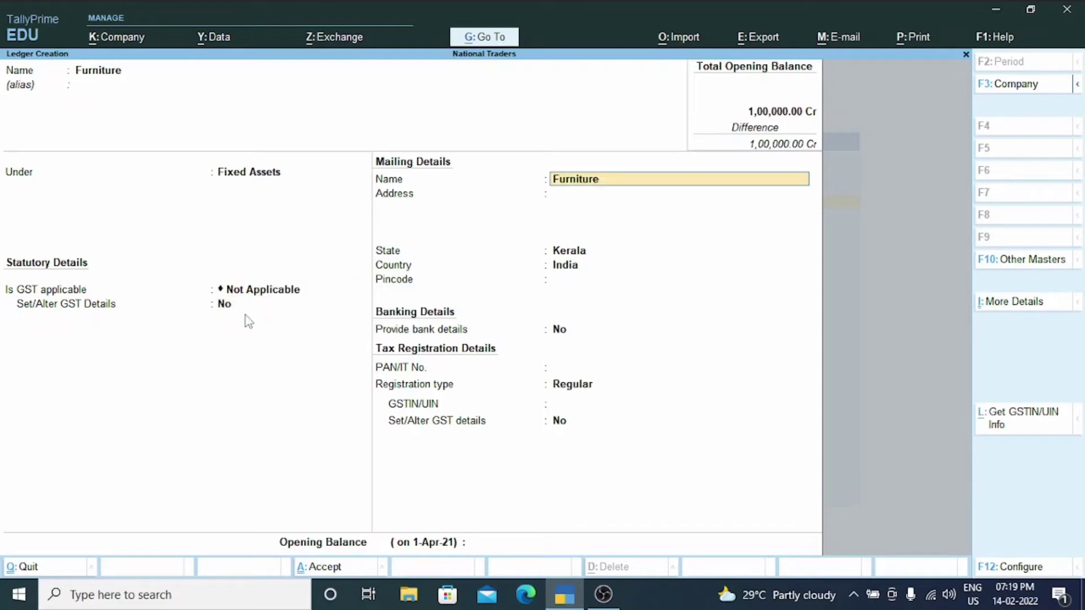
Keep the Furniture ledger's default mailing, banking and tax details, set its opening balance to 50,000.00 Dr and save it.
{"action": "key", "text": "Return"}
{"action": "key", "text": "Return"}
{"action": "key", "text": "Return"}
{"action": "key", "text": "Return"}
{"action": "key", "text": "Return"}
{"action": "key", "text": "Return"}
{"action": "key", "text": "Return"}
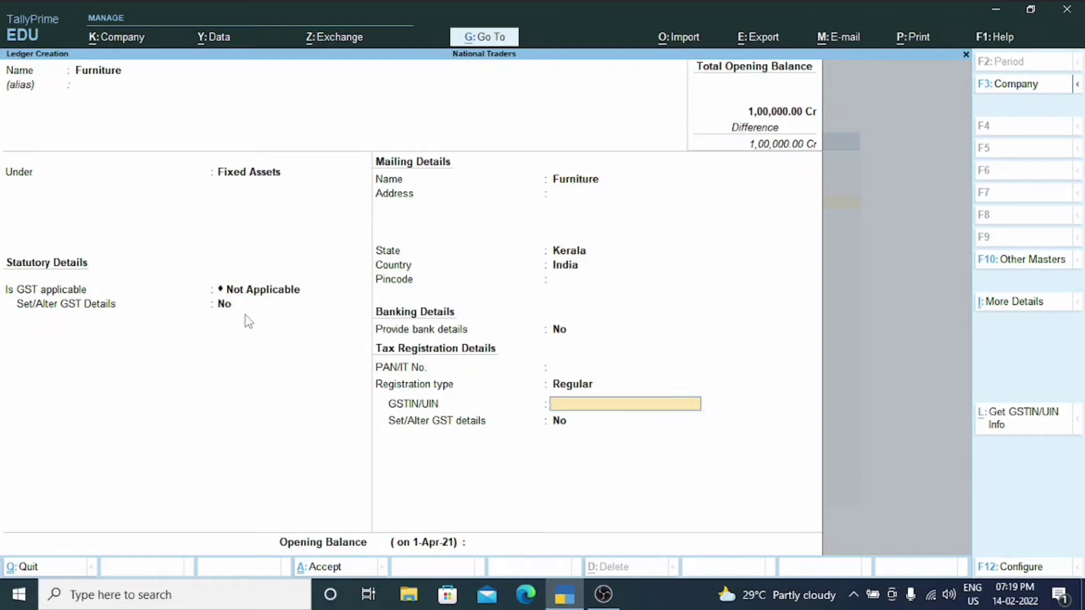
{"action": "key", "text": "Return"}
{"action": "key", "text": "Return"}
{"action": "key", "text": "Return"}
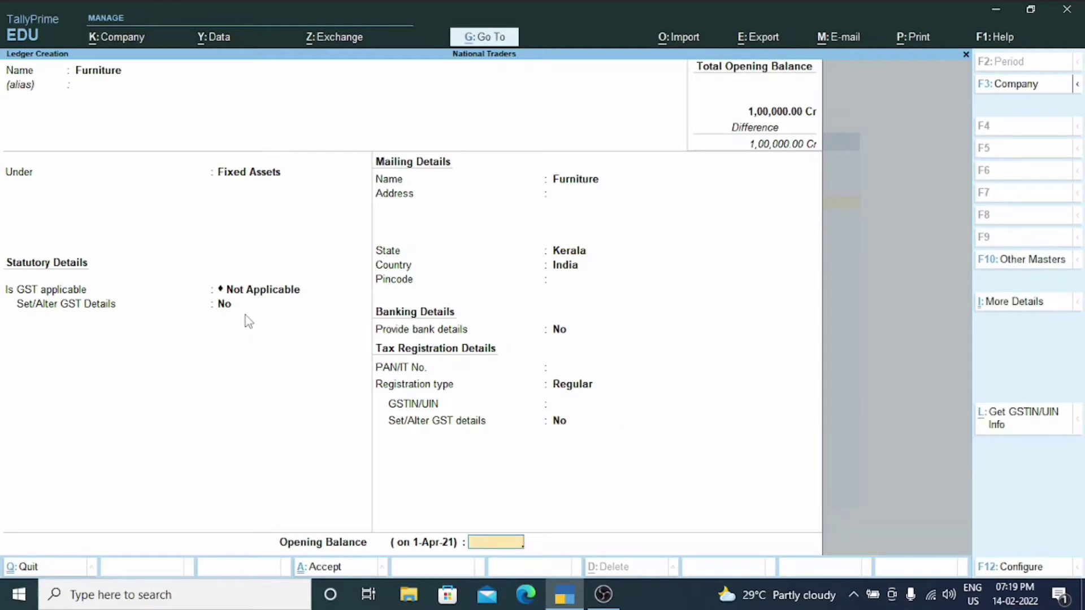
{"action": "type", "text": "50000"}
{"action": "key", "text": "Return"}
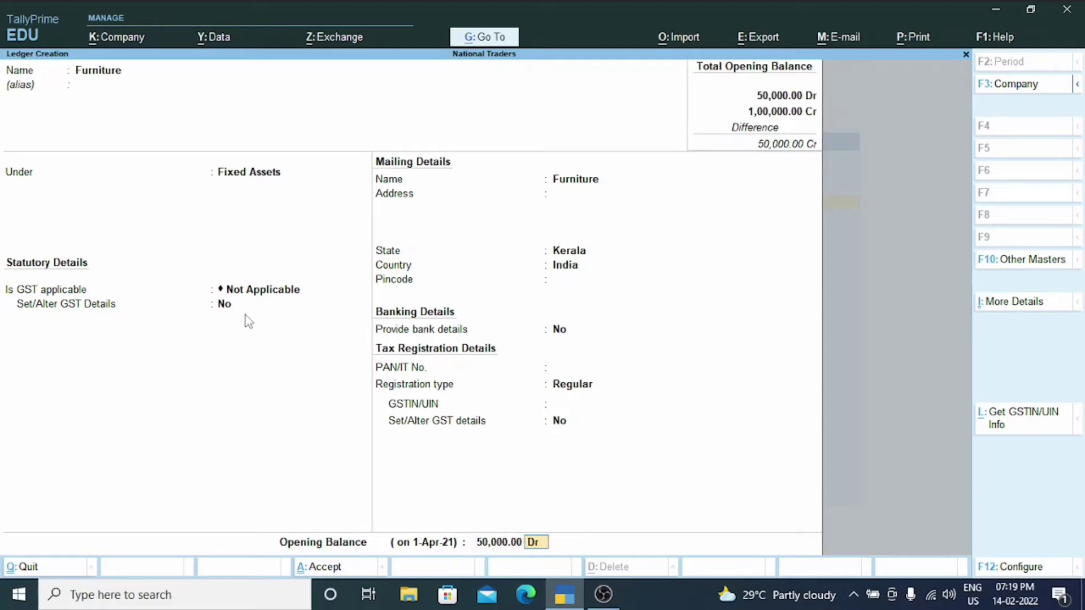
{"action": "key", "text": "Return"}
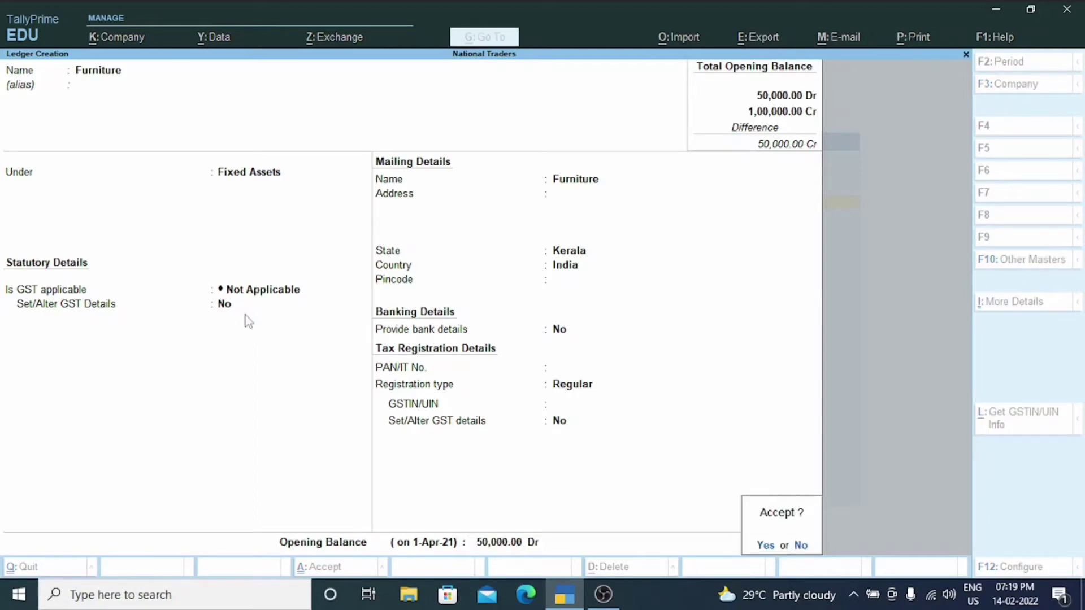
{"action": "key", "text": "Return"}
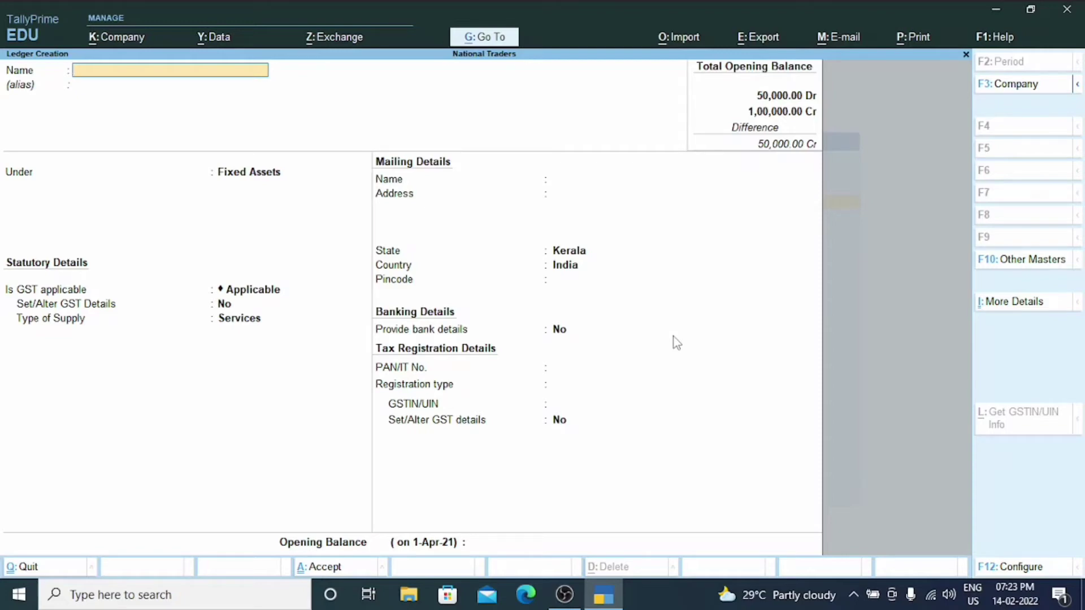
Leave ledger creation and open the list of existing ledgers for alteration.
{"action": "key", "text": "Escape"}
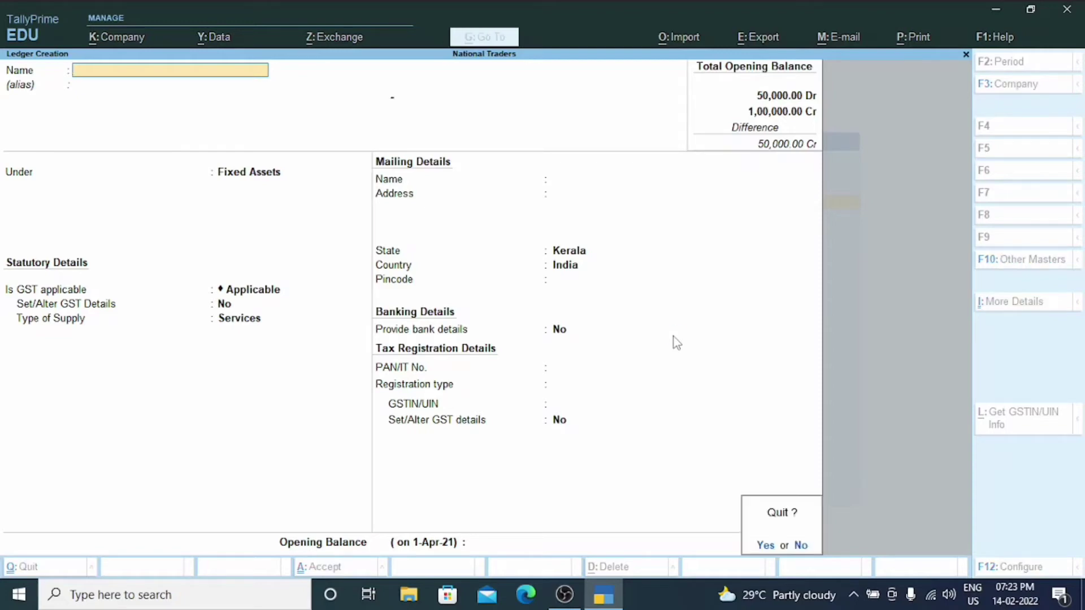
{"action": "key", "text": "y"}
{"action": "key", "text": "Escape"}
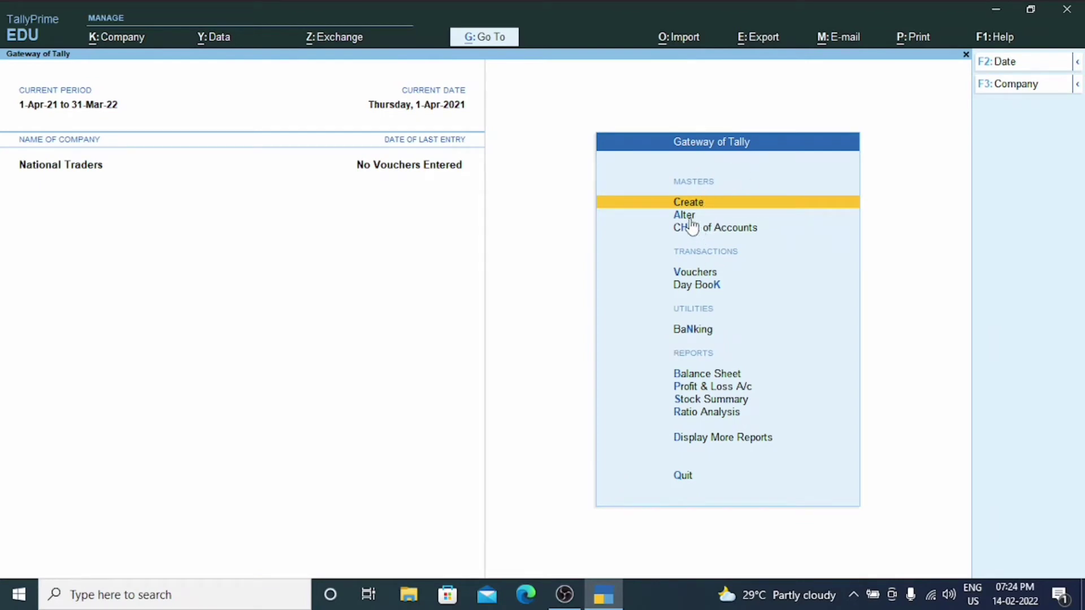
{"action": "key", "text": "Down"}
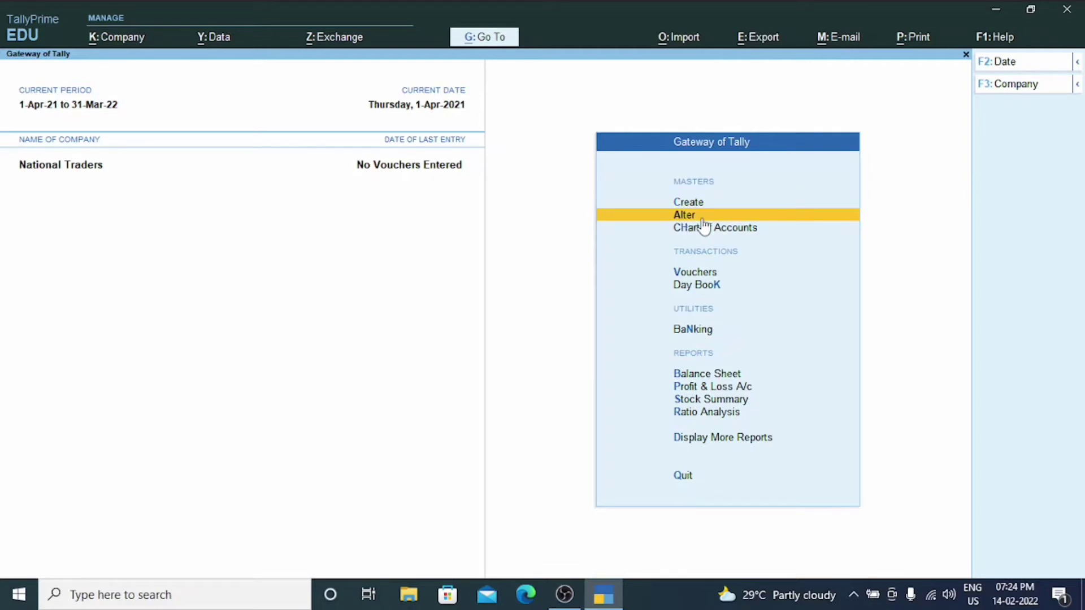
{"action": "key", "text": "Return"}
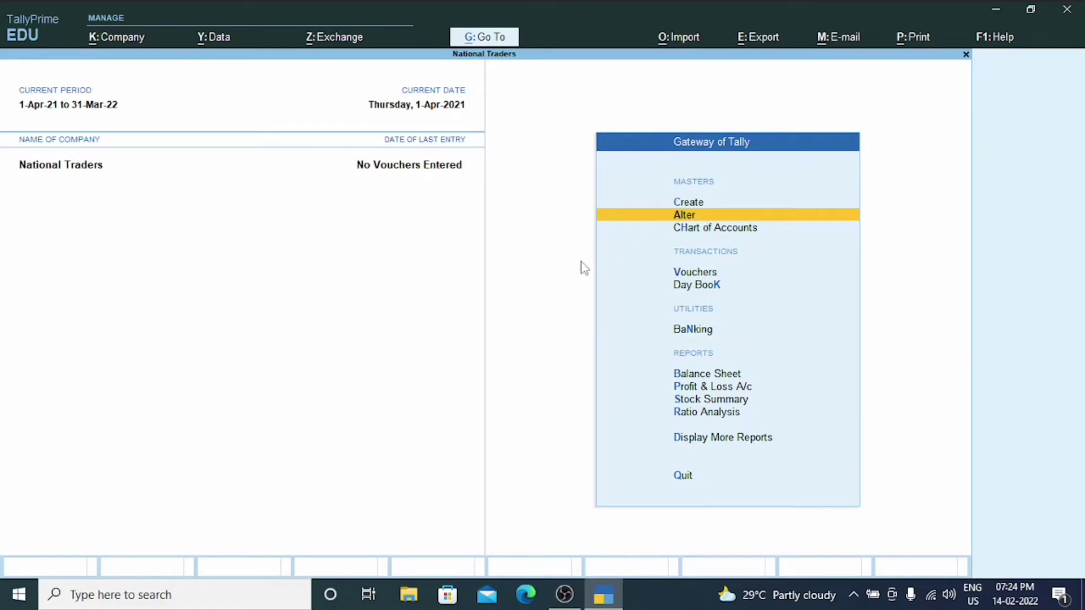
{"action": "key", "text": "Return"}
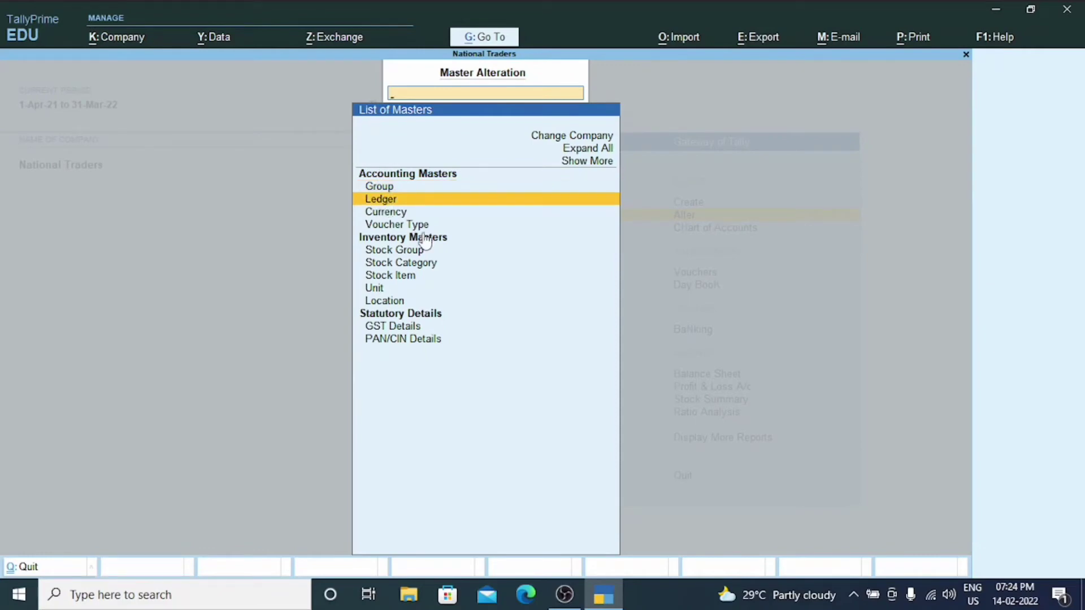
{"action": "key", "text": "Return"}
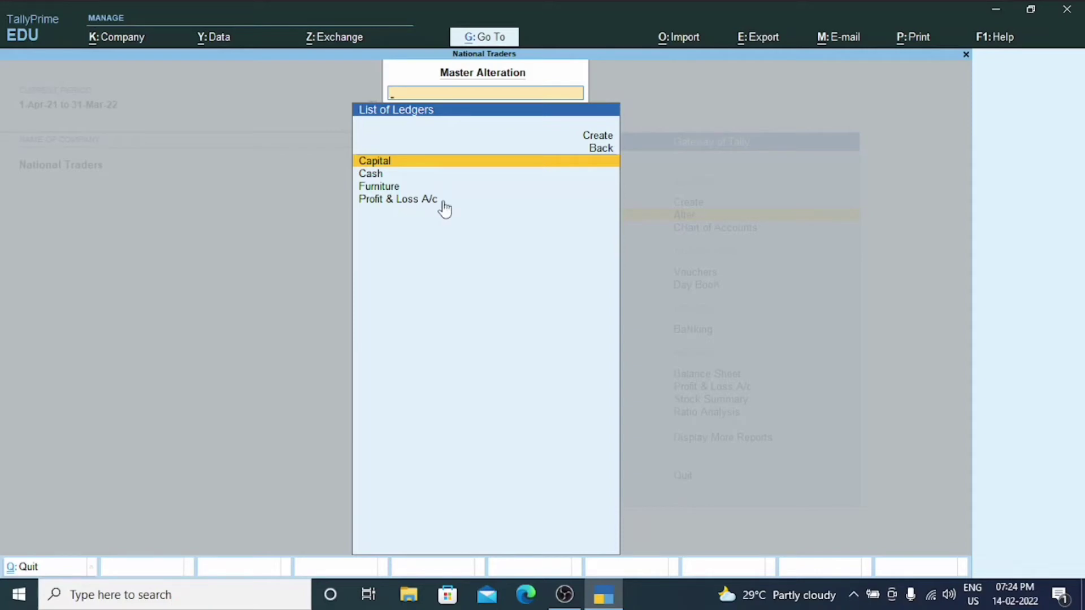
Open the Capital ledger for alteration, then delete it and confirm the deletion.
{"action": "left_click", "coordinate": [427, 165]}
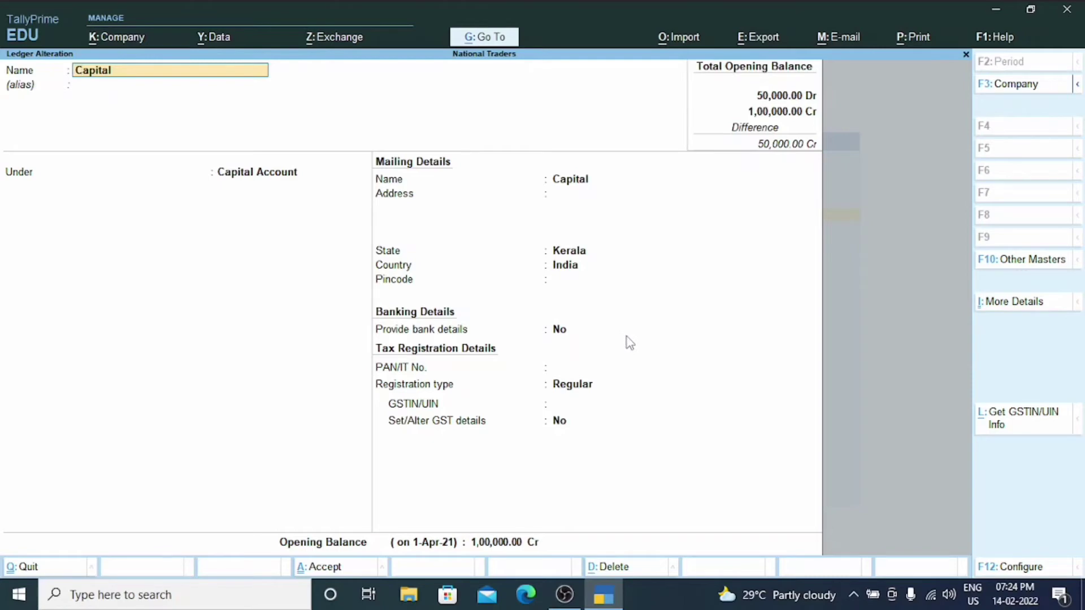
{"action": "key", "text": "alt+d"}
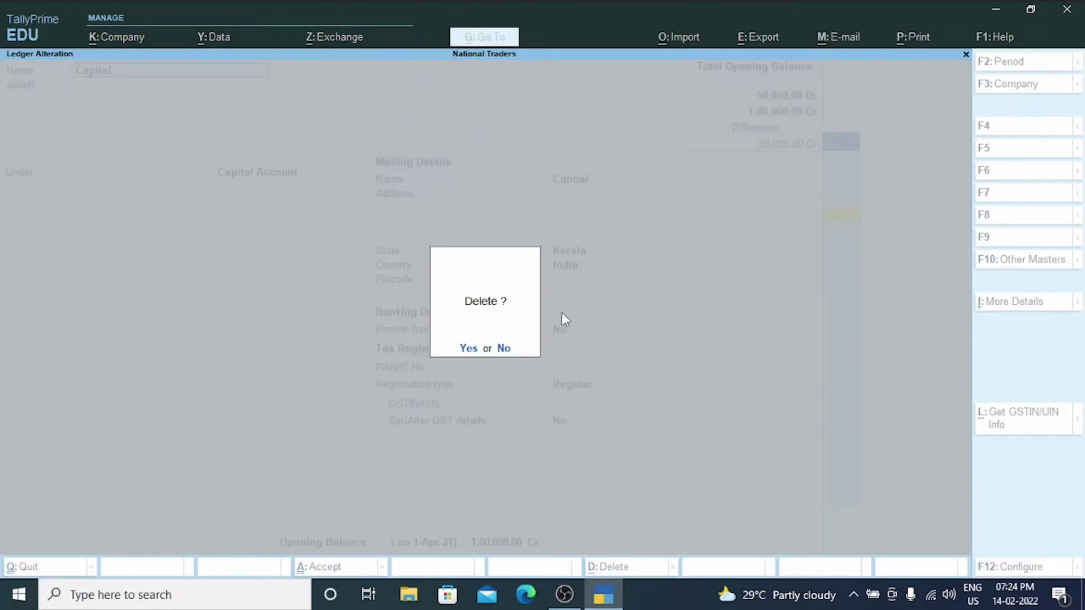
{"action": "left_click", "coordinate": [467, 348]}
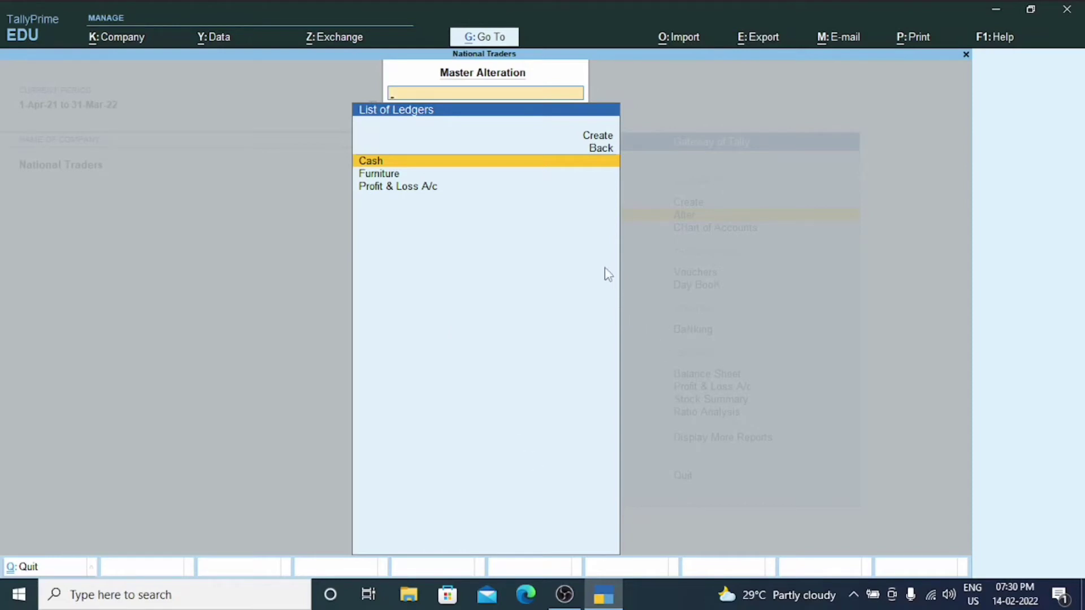
Start a new ledger from the list of ledgers, name it Bank and place it under Capital Account.
{"action": "left_click", "coordinate": [604, 134]}
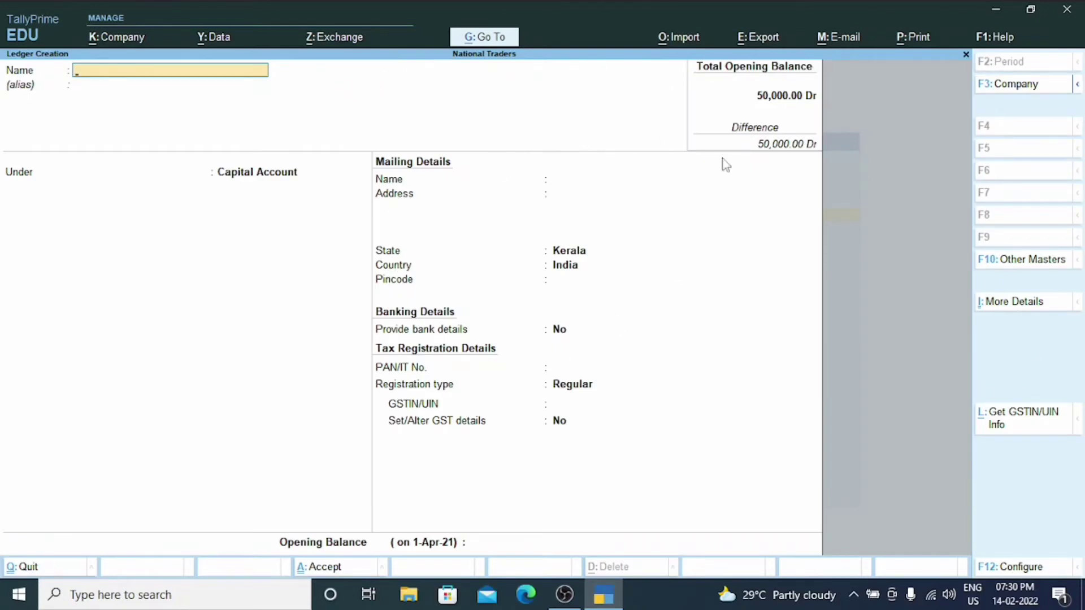
{"action": "type", "text": "Bank"}
{"action": "key", "text": "Return"}
{"action": "key", "text": "Return"}
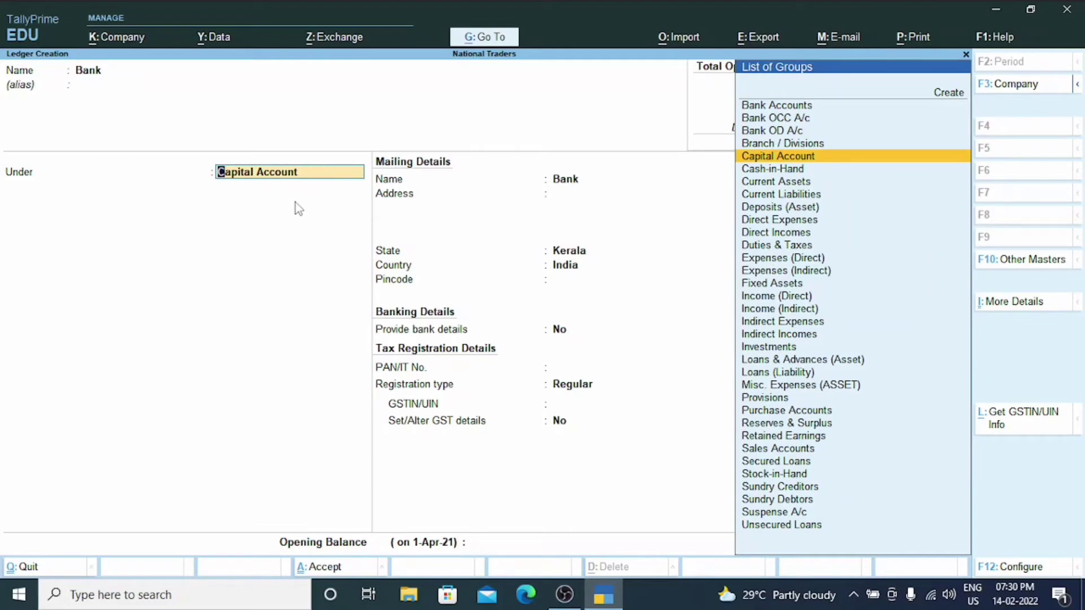
{"action": "key", "text": "Return"}
Keep the Bank ledger's default mailing, banking and tax details, set its opening balance to 1,00,000.00 Cr and save it.
{"action": "key", "text": "Return"}
{"action": "key", "text": "Return"}
{"action": "key", "text": "Return"}
{"action": "key", "text": "Return"}
{"action": "key", "text": "Return"}
{"action": "key", "text": "Return"}
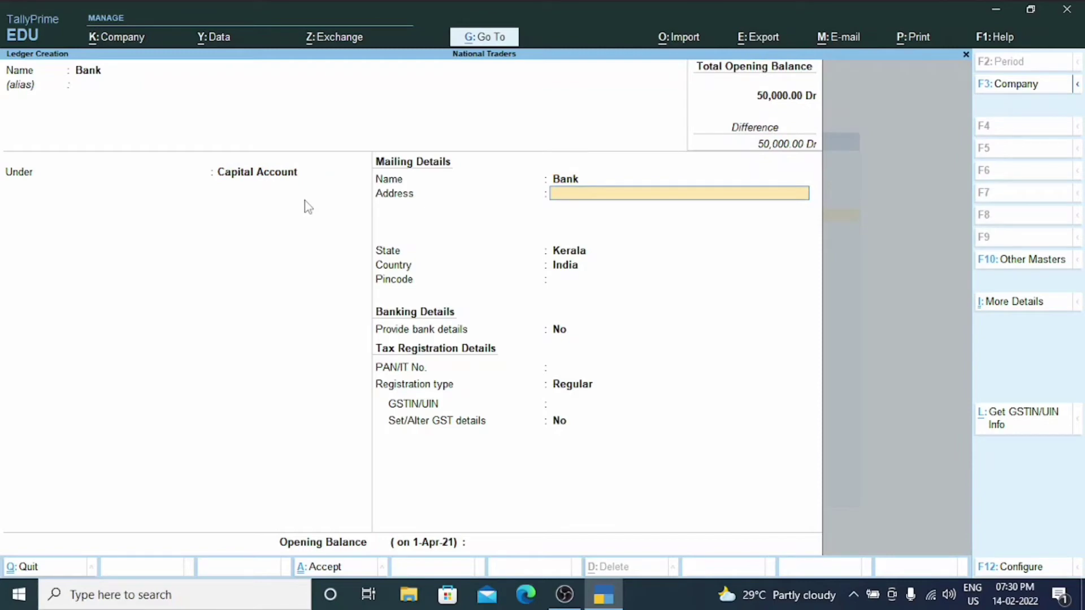
{"action": "key", "text": "Return"}
{"action": "key", "text": "Return"}
{"action": "key", "text": "Return"}
{"action": "key", "text": "Return"}
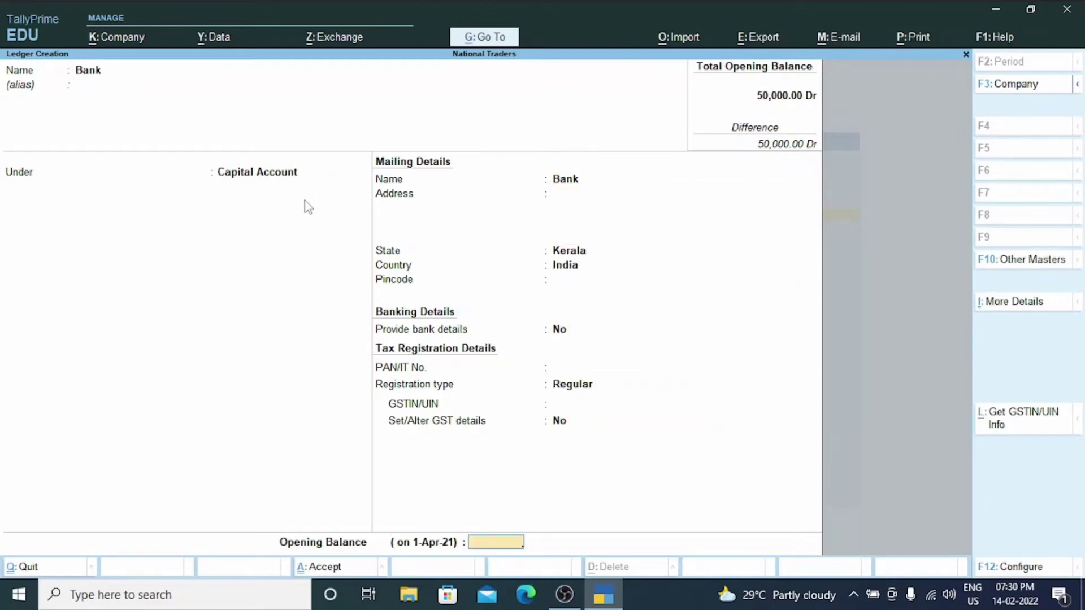
{"action": "type", "text": "100000"}
{"action": "key", "text": "Return"}
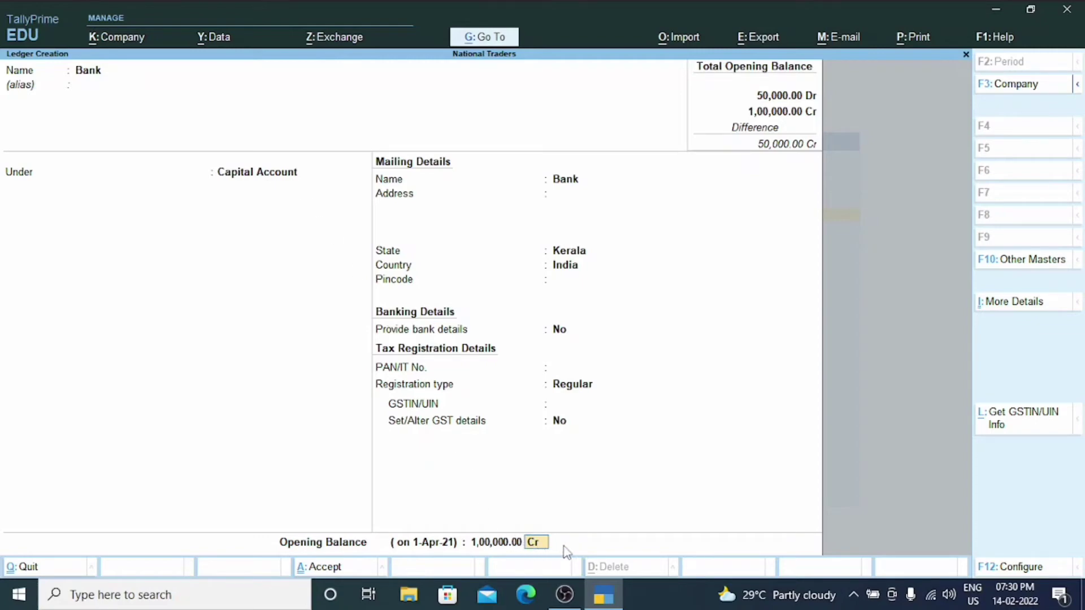
{"action": "key", "text": "Return"}
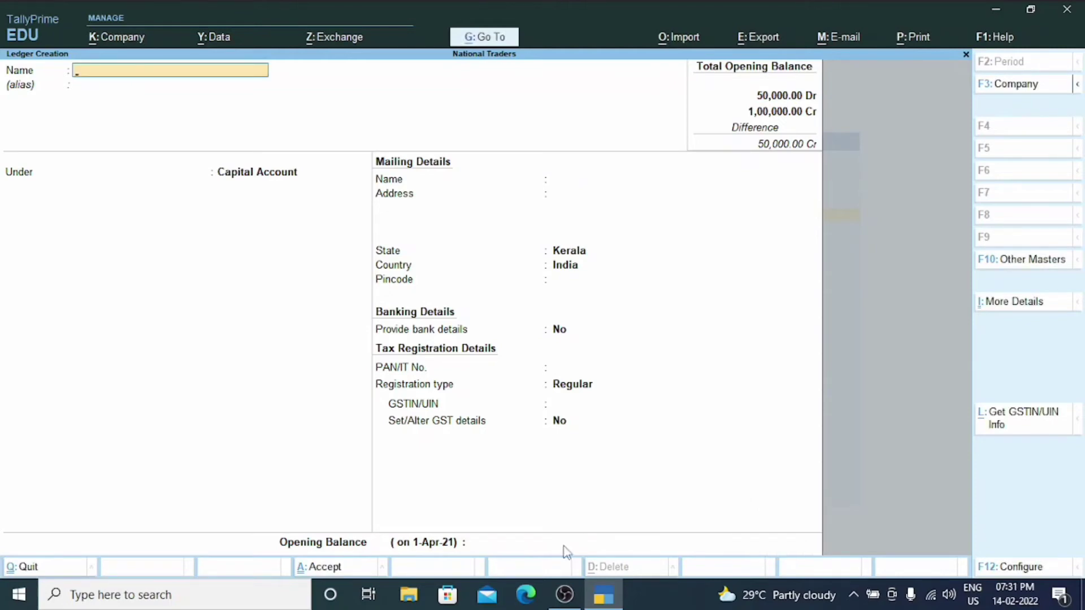
Leave ledger creation, open the Bank ledger for alteration and change its group to Bank Accounts.
{"action": "key", "text": "Escape"}
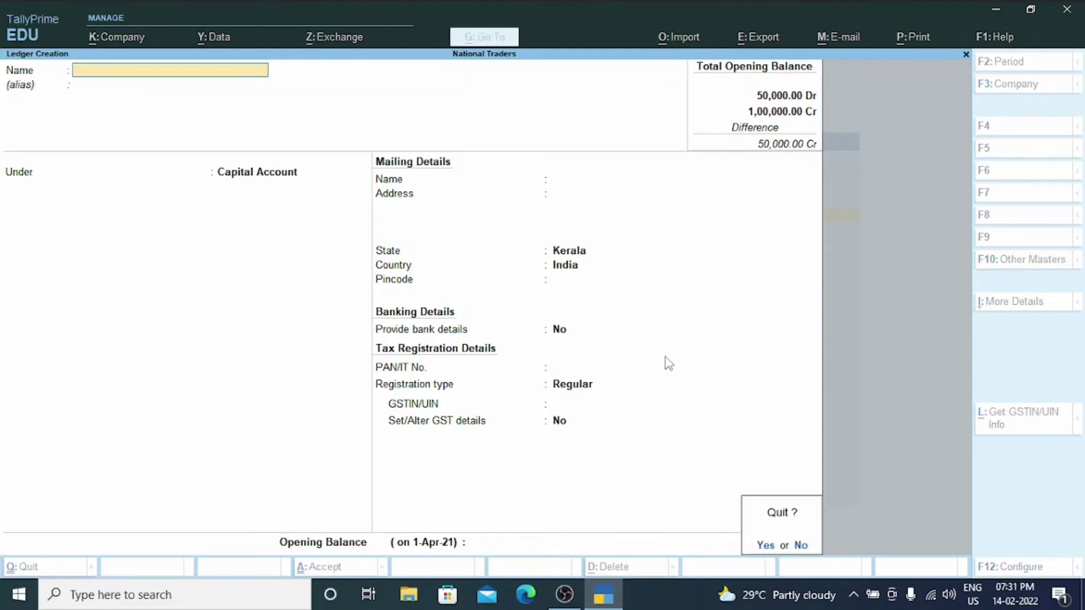
{"action": "key", "text": "y"}
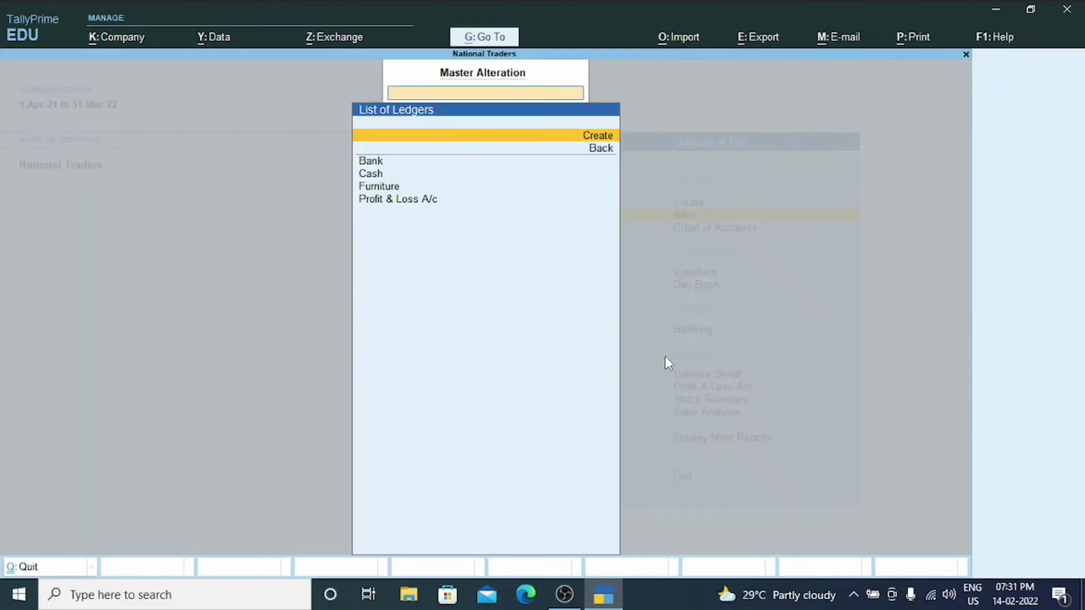
{"action": "left_click", "coordinate": [373, 162]}
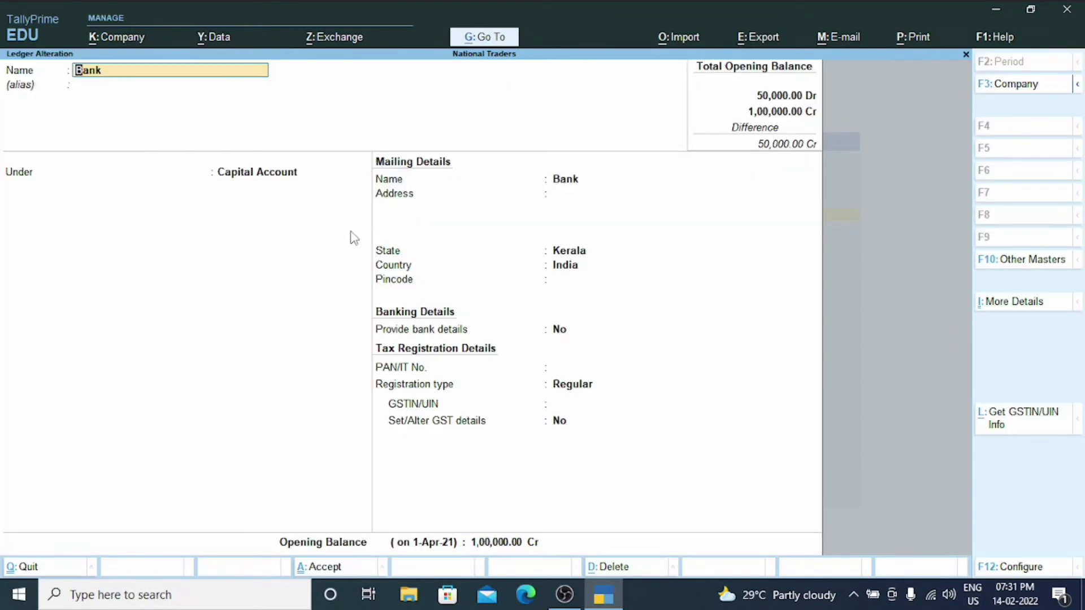
{"action": "key", "text": "Return"}
{"action": "key", "text": "Return"}
{"action": "type", "text": "Ba"}
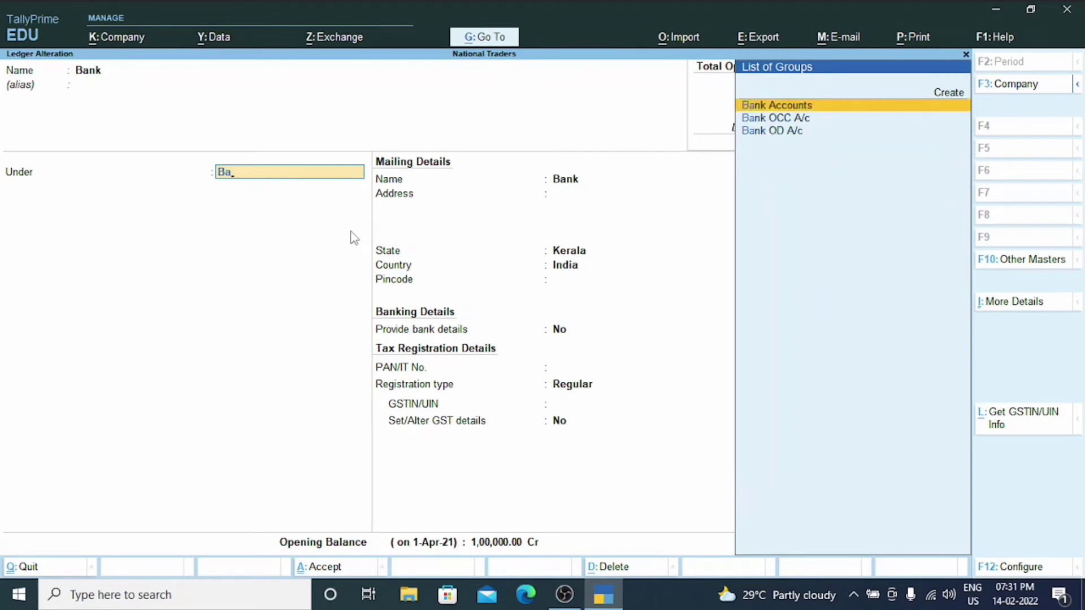
{"action": "key", "text": "Return"}
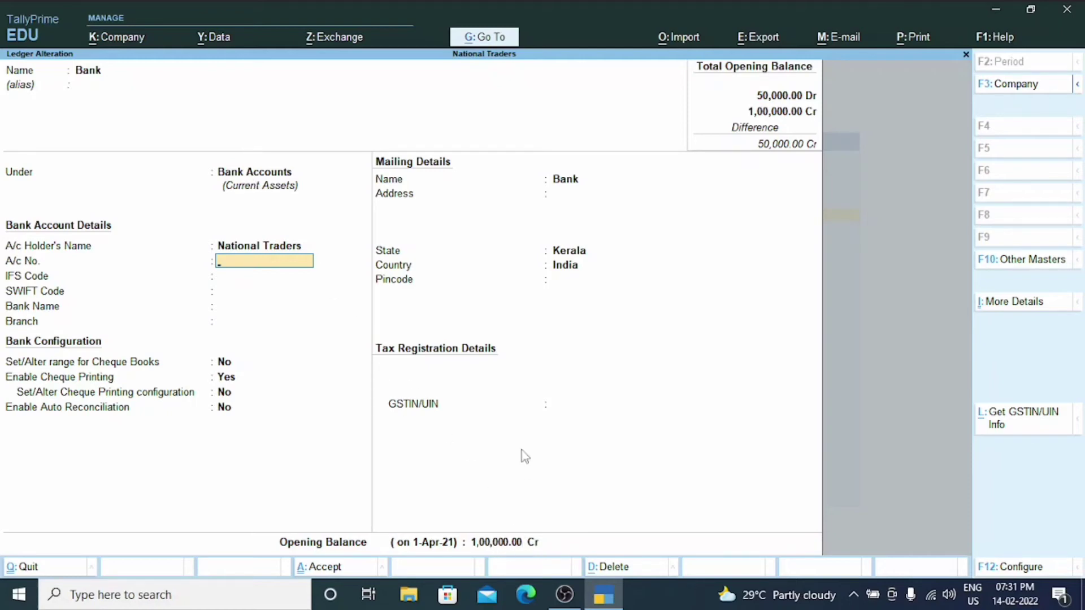
Leave the Bank ledger's account details blank with bank name Not Applicable, and keep the default bank configuration and mailing details.
{"action": "key", "text": "Return"}
{"action": "key", "text": "Return"}
{"action": "key", "text": "Return"}
{"action": "key", "text": "Return"}
{"action": "key", "text": "Return"}
{"action": "key", "text": "Return"}
{"action": "key", "text": "Return"}
{"action": "key", "text": "Return"}
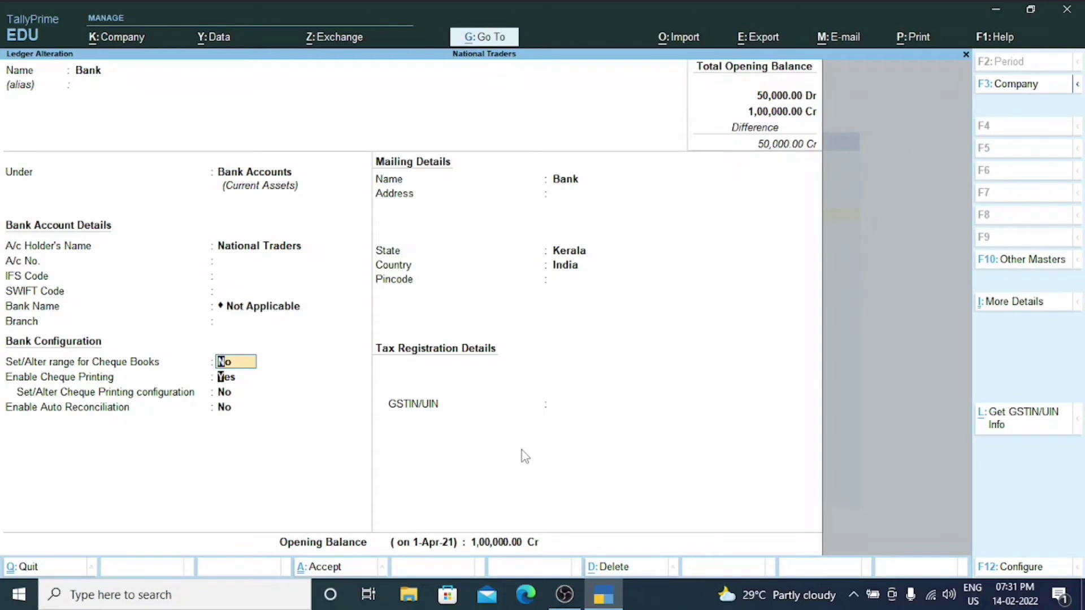
{"action": "key", "text": "Return"}
{"action": "key", "text": "Return"}
{"action": "key", "text": "Return"}
{"action": "key", "text": "Return"}
{"action": "key", "text": "Return"}
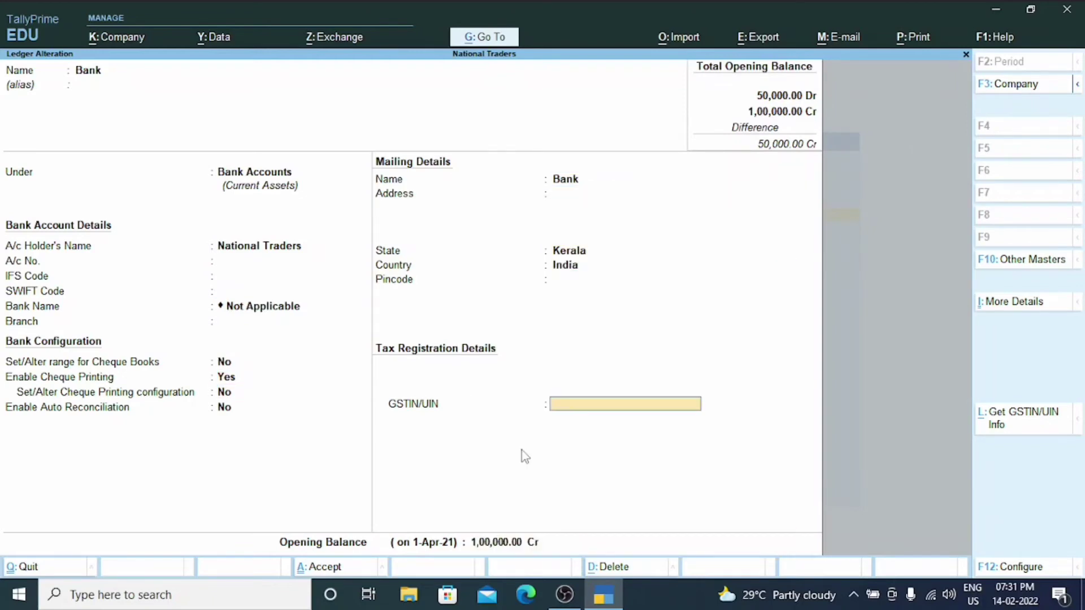
Change the Bank ledger's opening balance of 1,00,000.00 to Dr and accept the alteration.
{"action": "key", "text": "Return"}
{"action": "key", "text": "Return"}
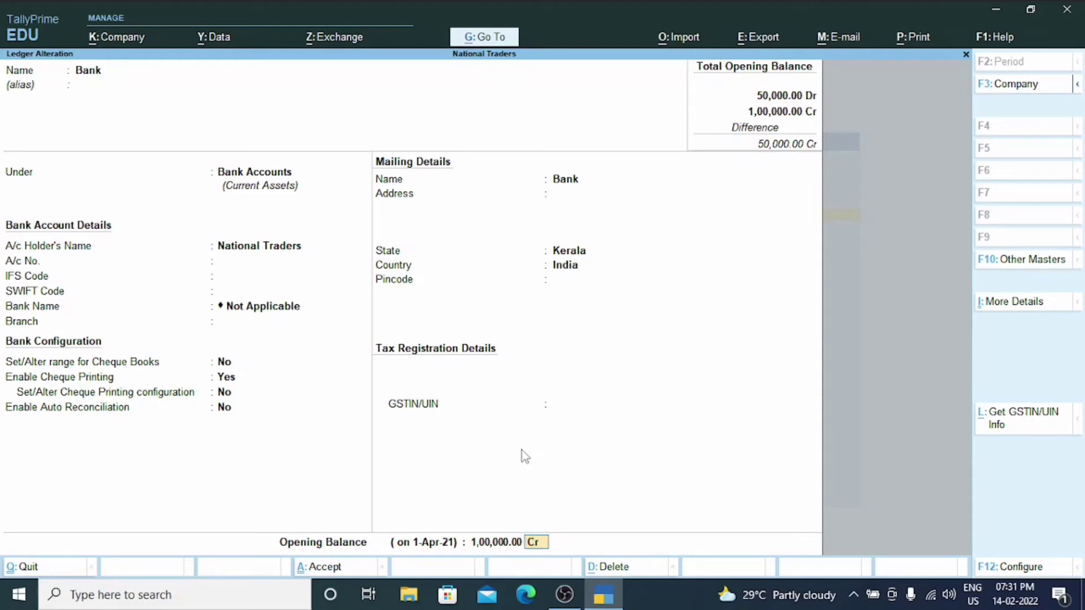
{"action": "type", "text": "d"}
{"action": "key", "text": "Return"}
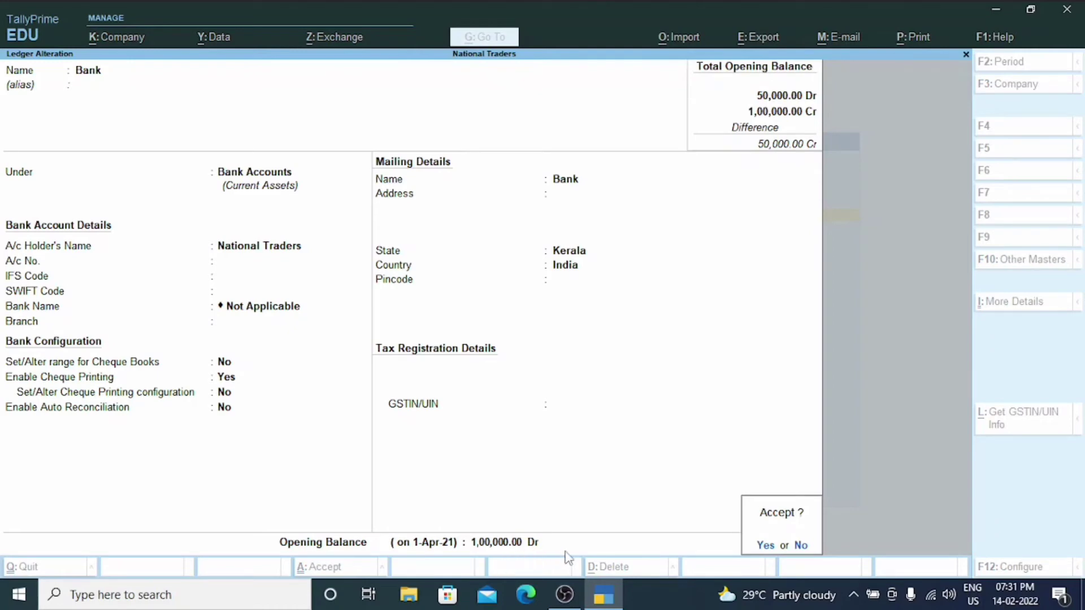
{"action": "key", "text": "Return"}
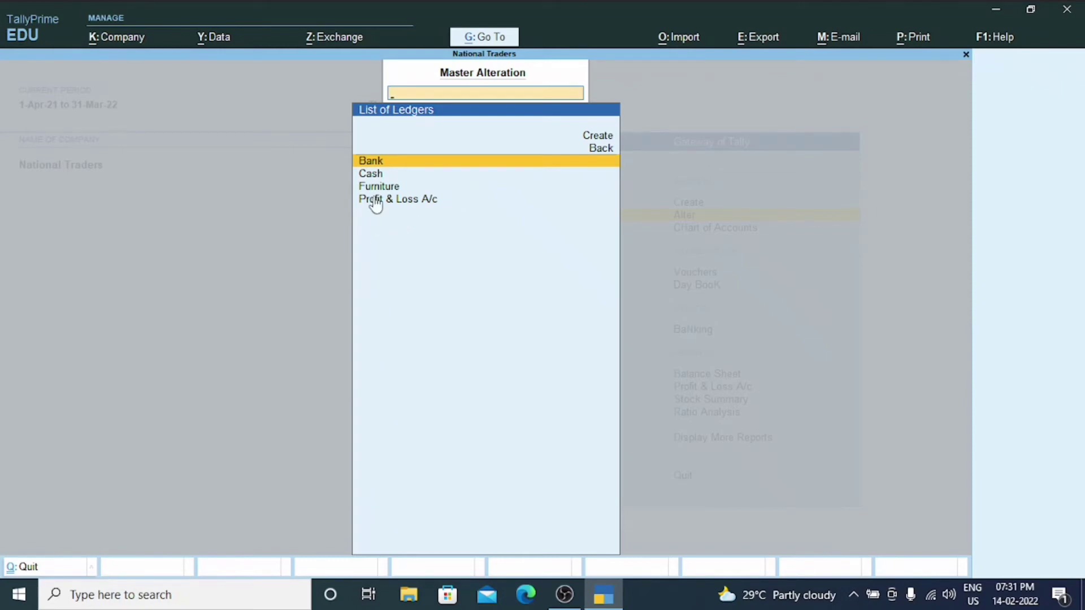
Open the Bank ledger for alteration, then delete it and confirm the deletion.
{"action": "key", "text": "Return"}
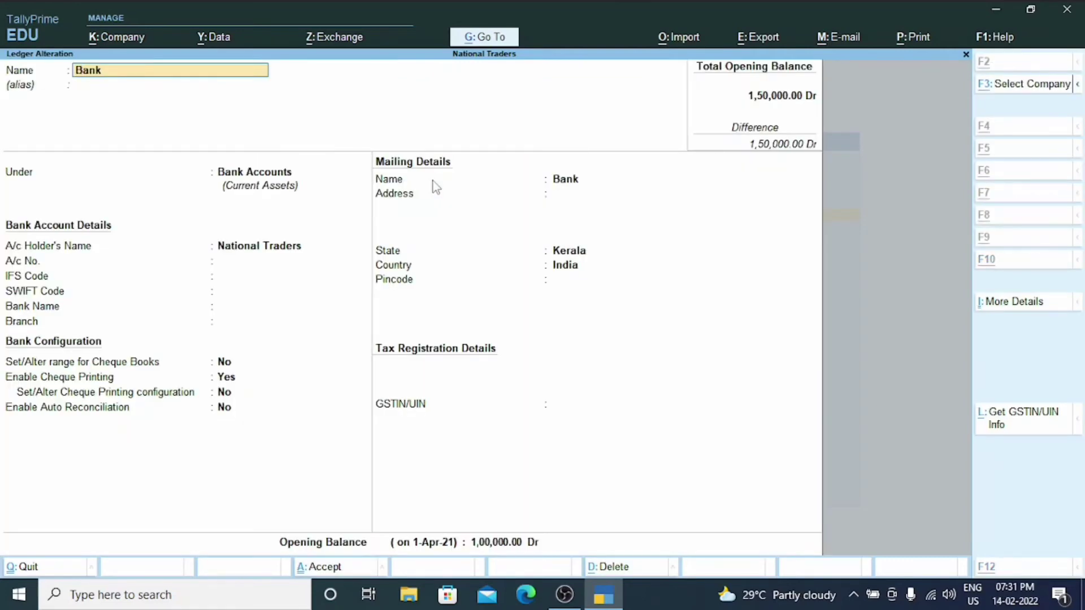
{"action": "key", "text": "alt+d"}
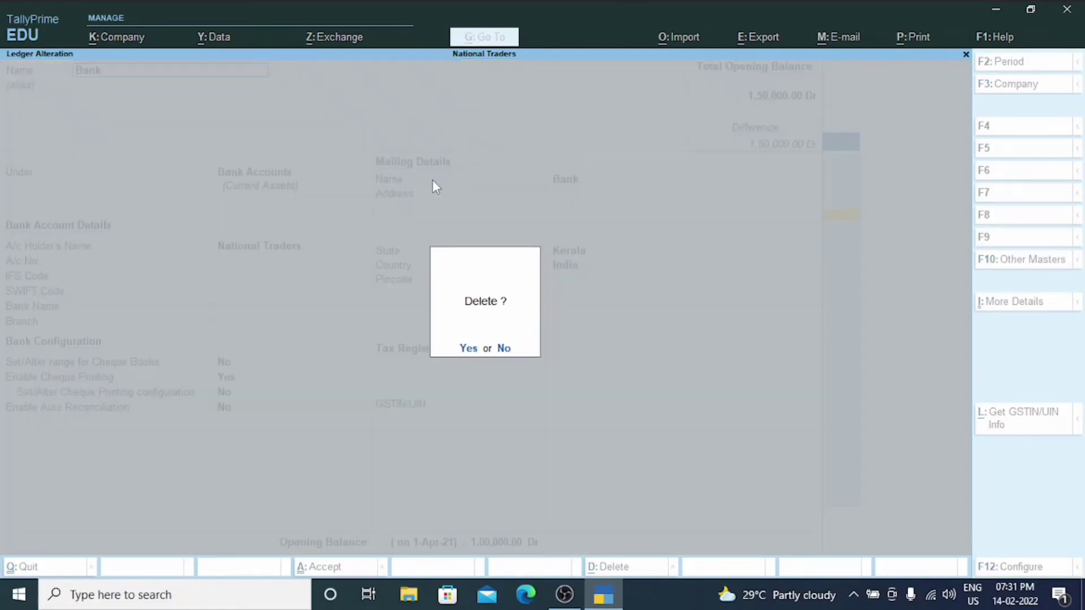
{"action": "left_click", "coordinate": [469, 348]}
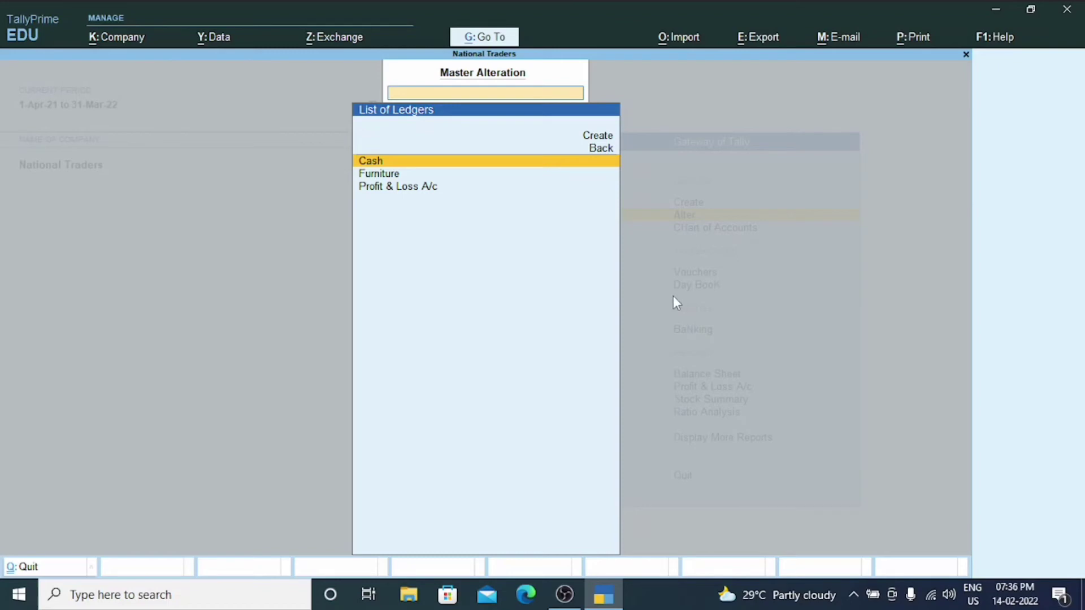
Reopen the list of ledgers available for alteration to review it, then return to the Gateway of Tally.
{"action": "key", "text": "Escape"}
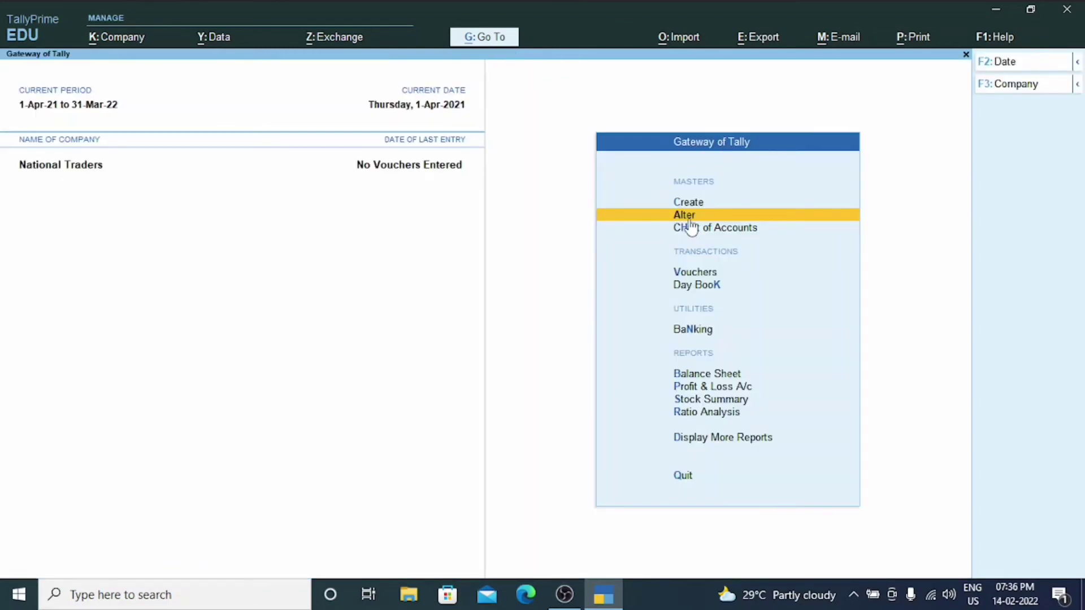
{"action": "key", "text": "Return"}
{"action": "key", "text": "Down"}
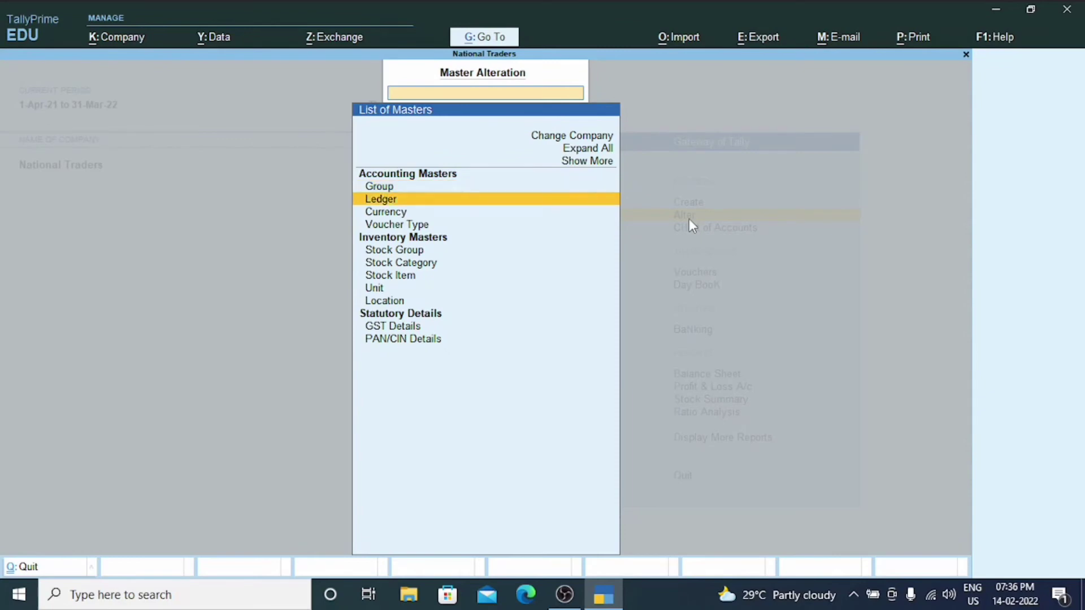
{"action": "key", "text": "Return"}
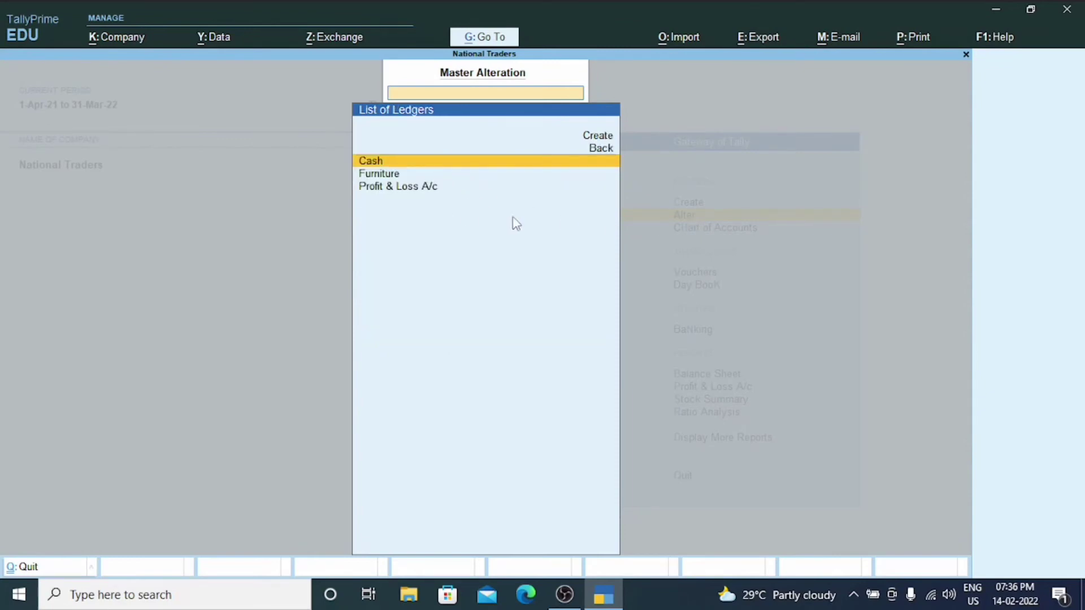
{"action": "key", "text": "Escape"}
{"action": "key", "text": "Escape"}
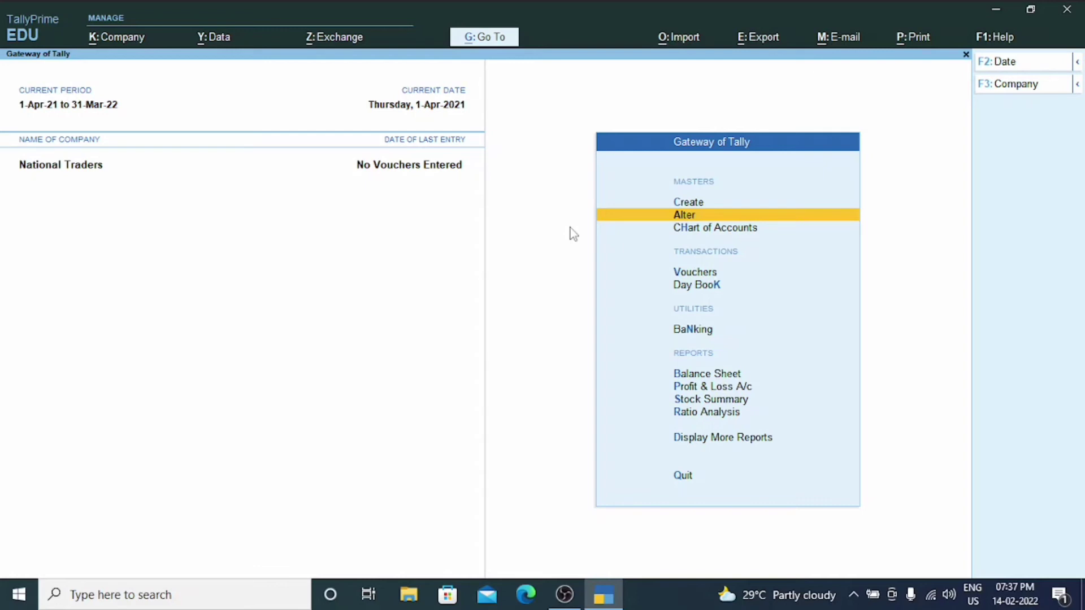
Display the Chart of Accounts ledgers in ledger view and start Multi Create with the group set to All Items.
{"action": "left_click", "coordinate": [736, 237]}
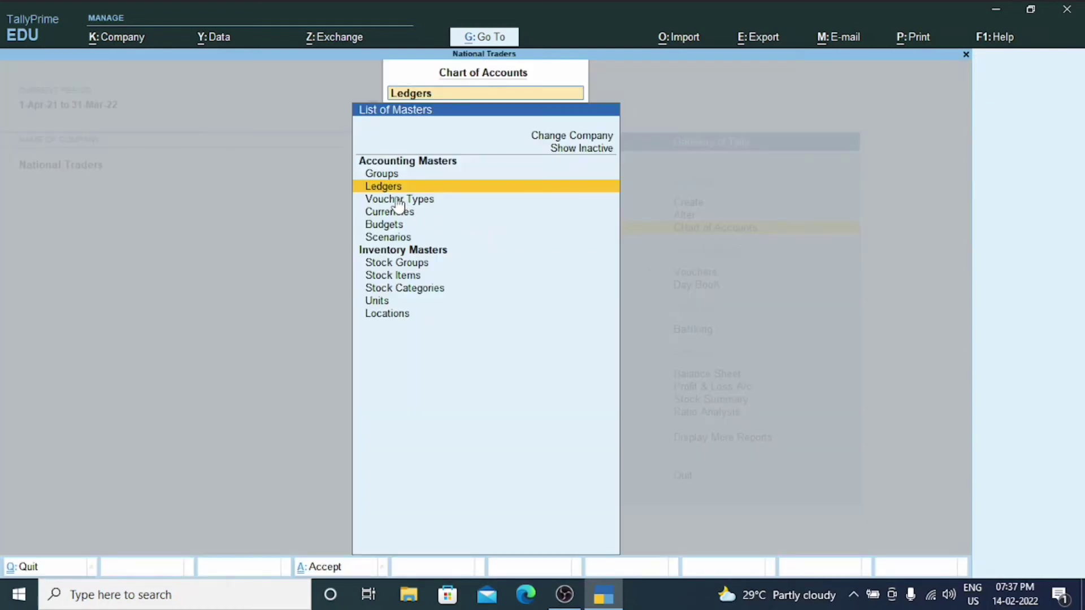
{"action": "left_click", "coordinate": [433, 185]}
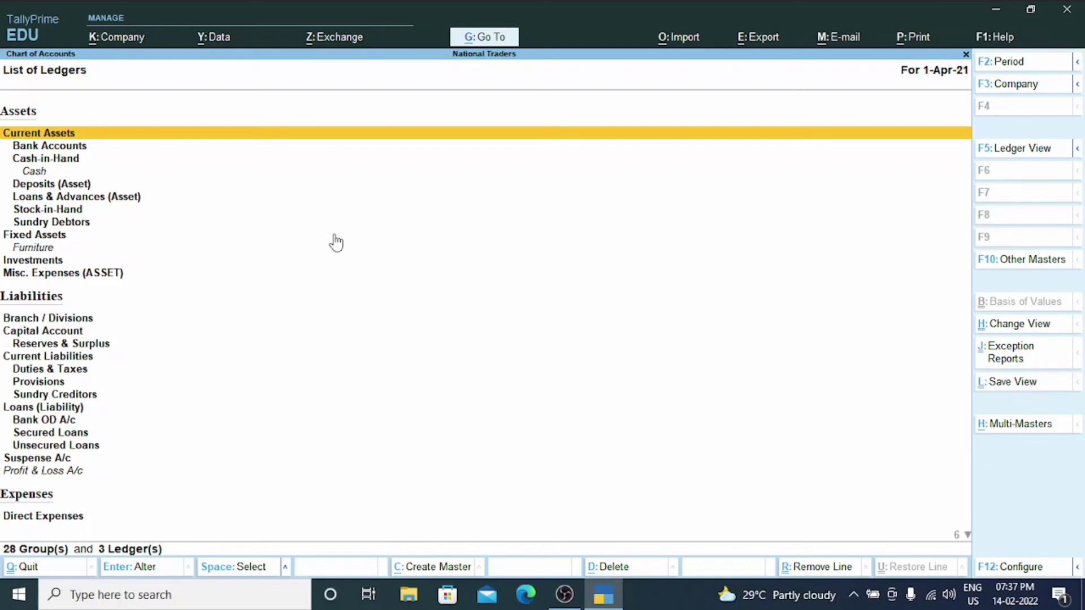
{"action": "left_click", "coordinate": [1026, 151]}
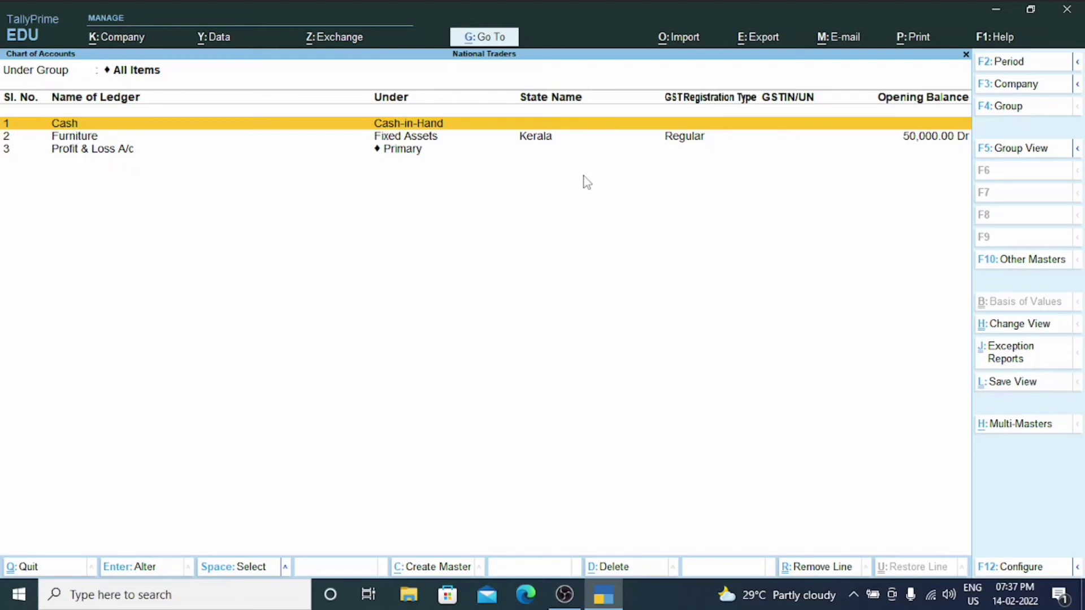
{"action": "left_click", "coordinate": [1015, 425]}
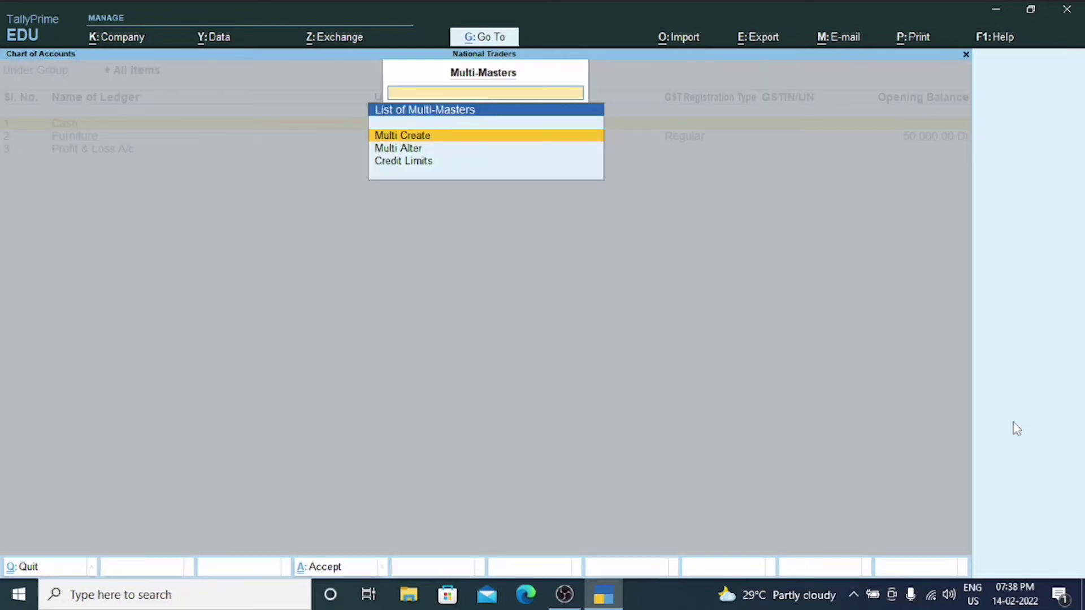
{"action": "left_click", "coordinate": [438, 142]}
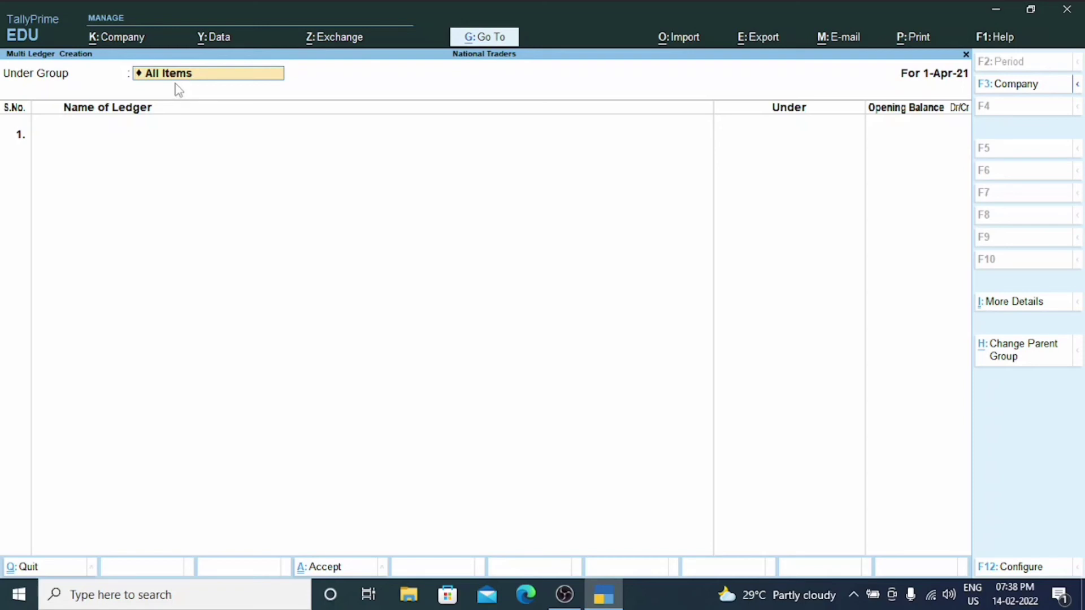
{"action": "key", "text": "BackSpace"}
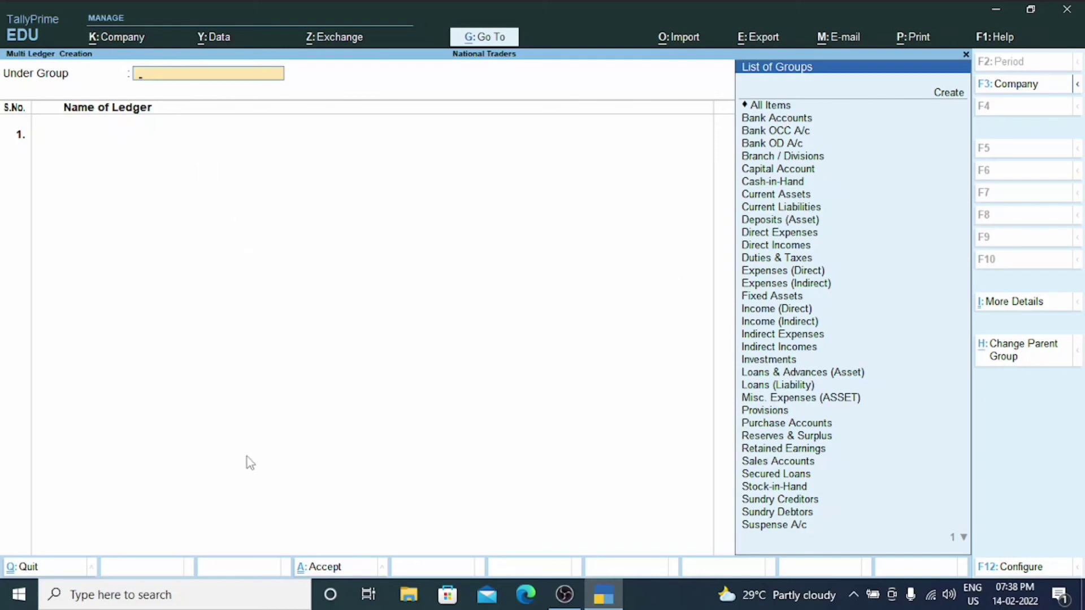
{"action": "left_click", "coordinate": [773, 108]}
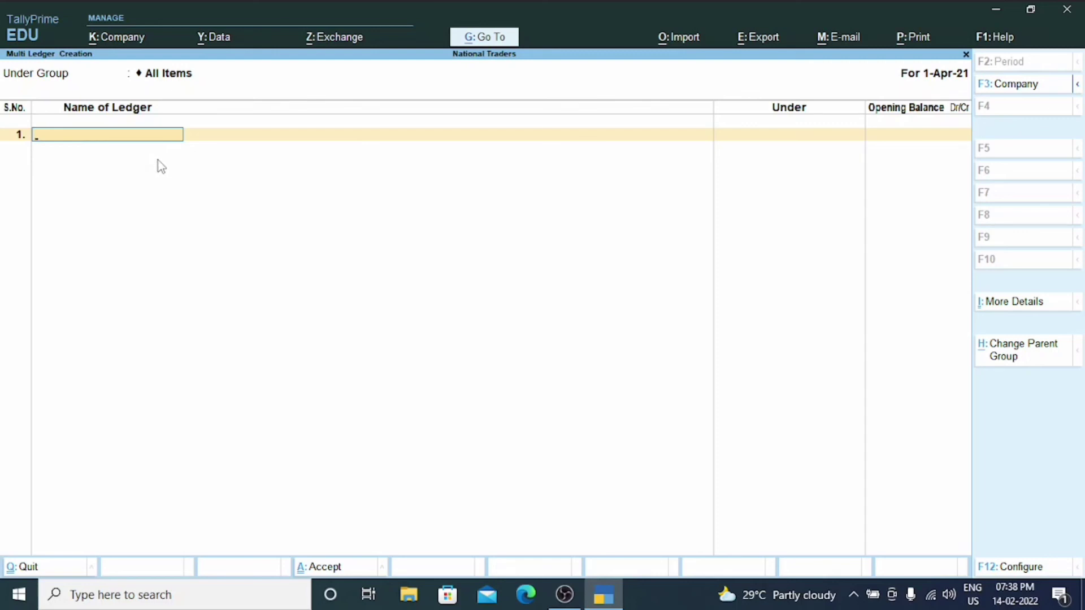
Try entering a Bank ledger under Bank Accounts with opening balance 1,00,000.00 Dr, then leave without saving and return to the Gateway of Tally.
{"action": "type", "text": "Bank"}
{"action": "key", "text": "Return"}
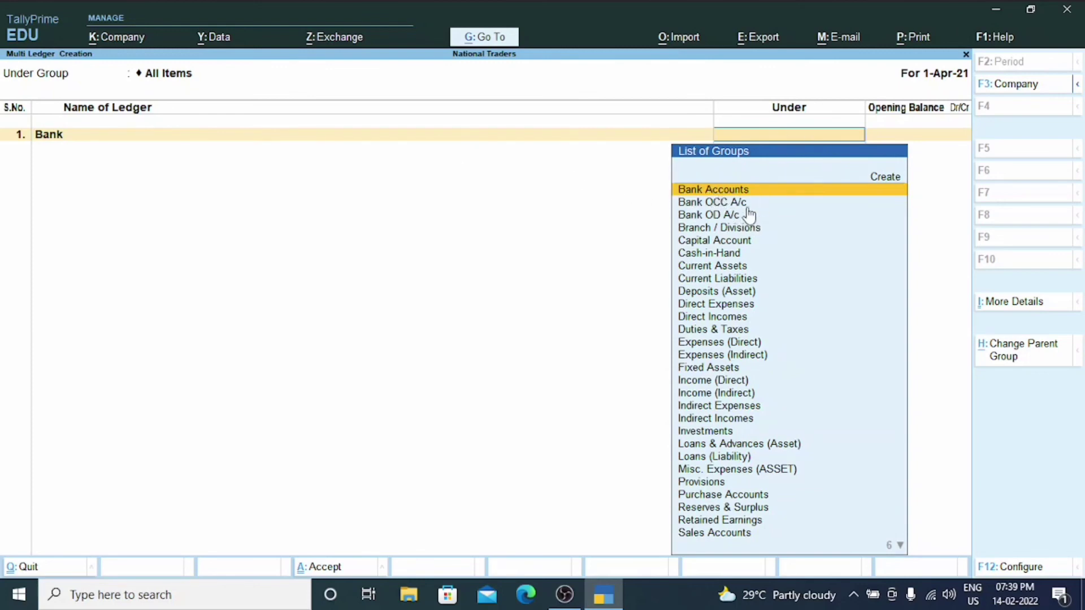
{"action": "key", "text": "Return"}
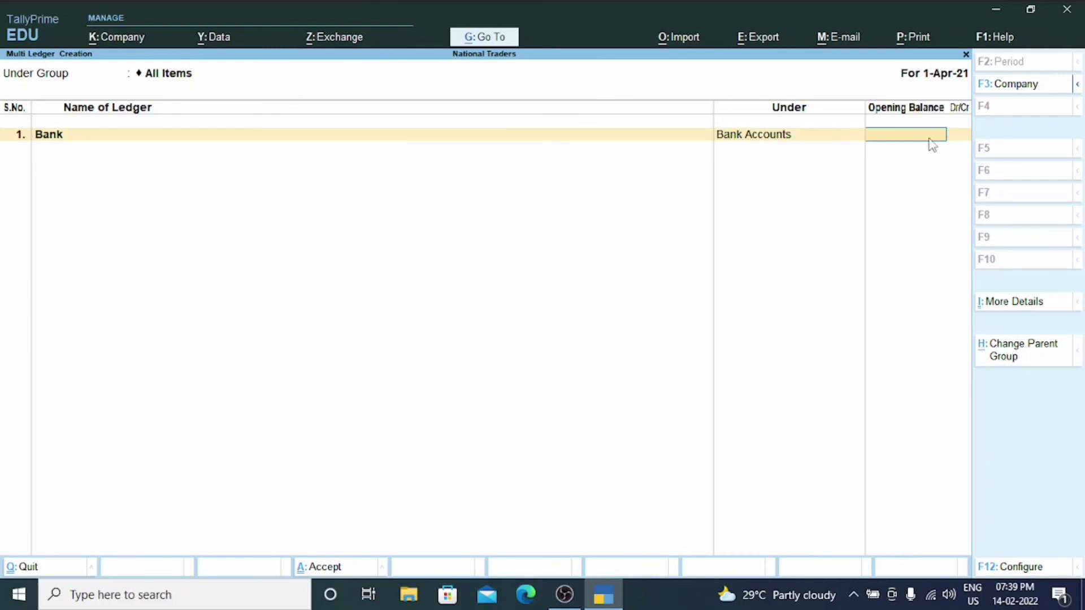
{"action": "type", "text": "100000"}
{"action": "key", "text": "Return"}
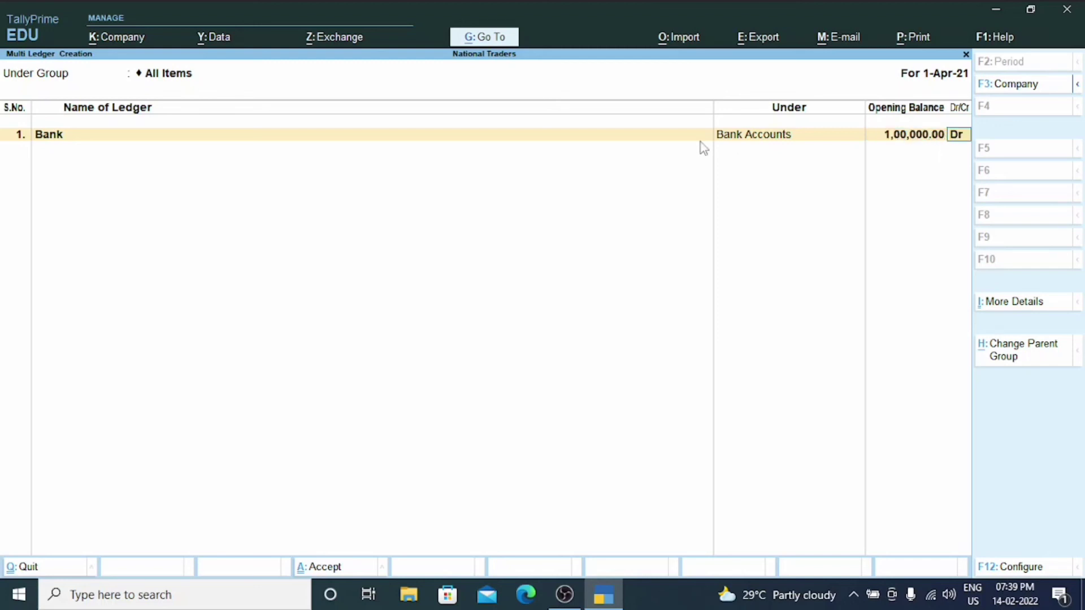
{"action": "key", "text": "Return"}
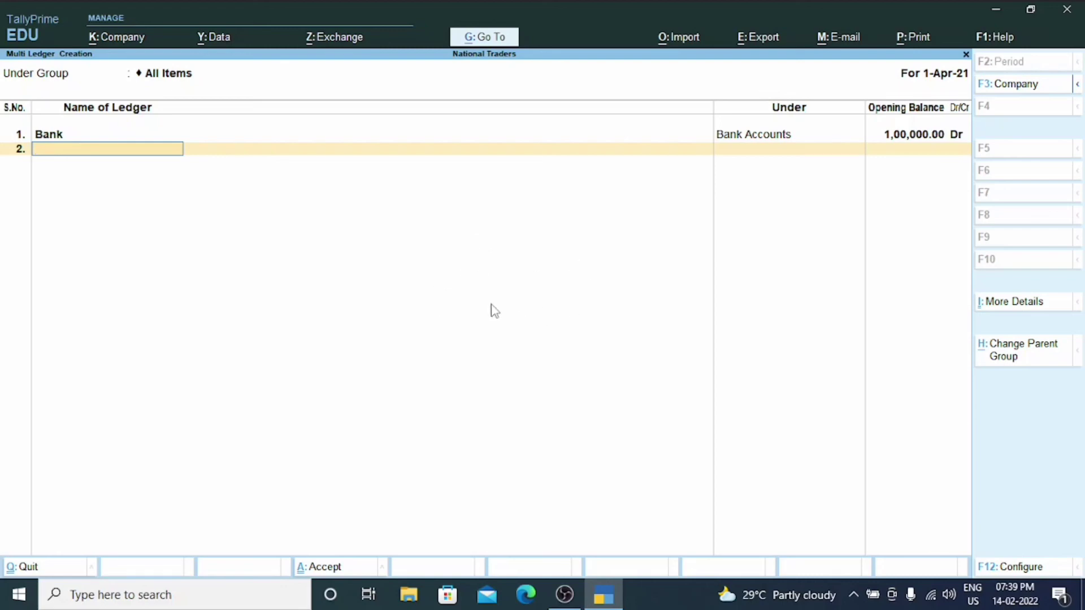
{"action": "key", "text": "Escape"}
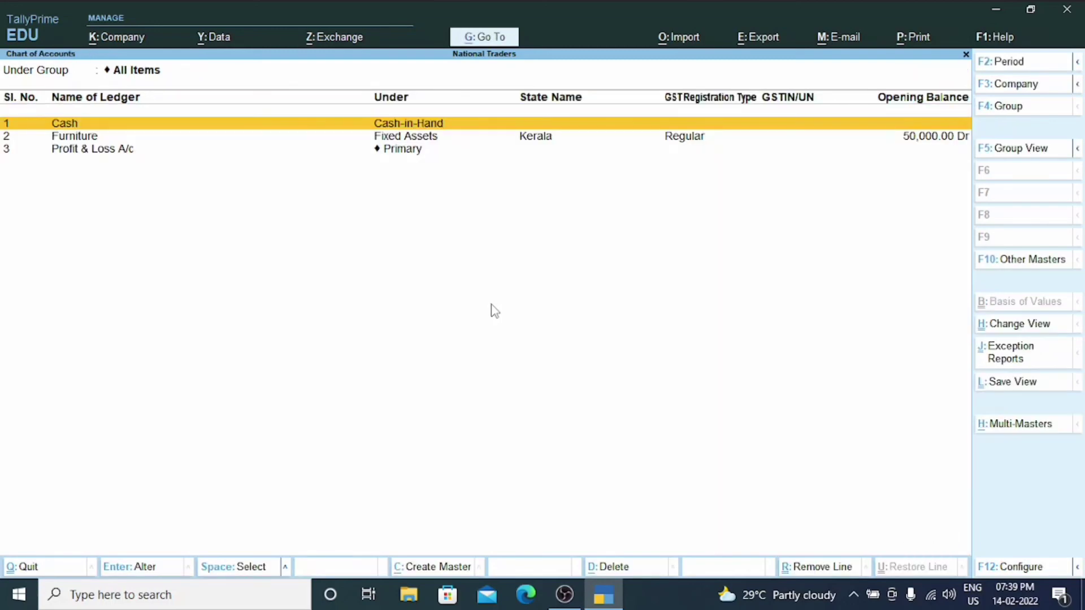
{"action": "key", "text": "Escape"}
{"action": "key", "text": "Escape"}
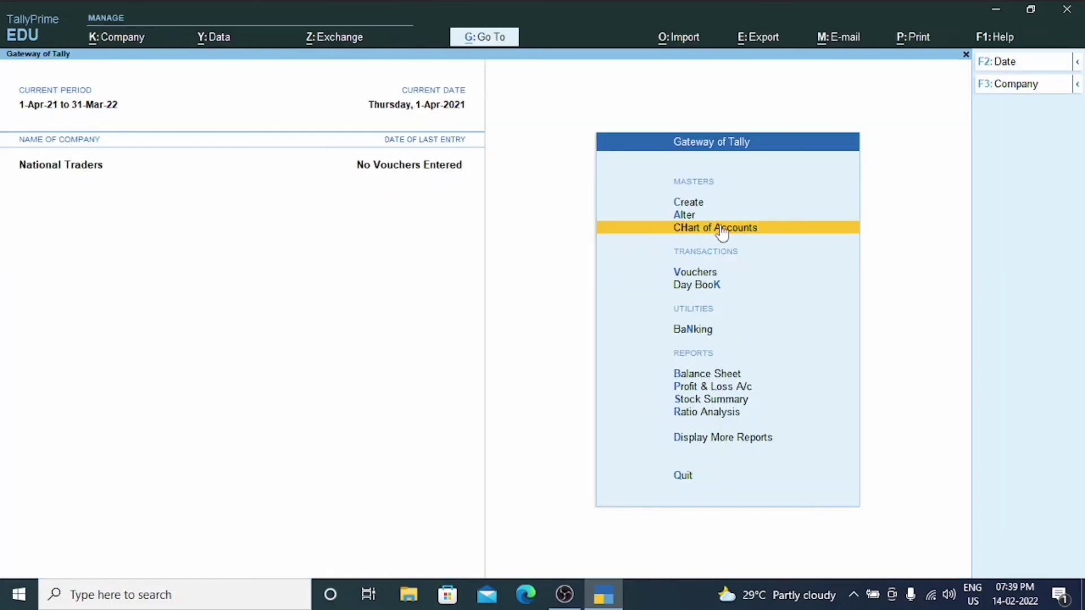
Reopen the Chart of Accounts list of ledgers and bring up its Multi-Masters options.
{"action": "key", "text": "Return"}
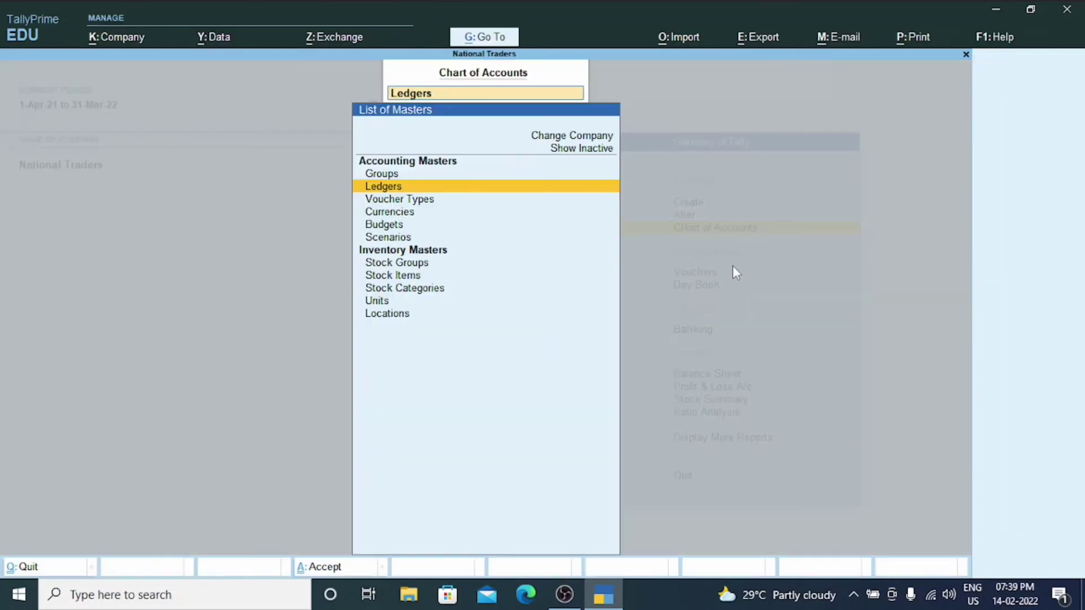
{"action": "left_click", "coordinate": [375, 193]}
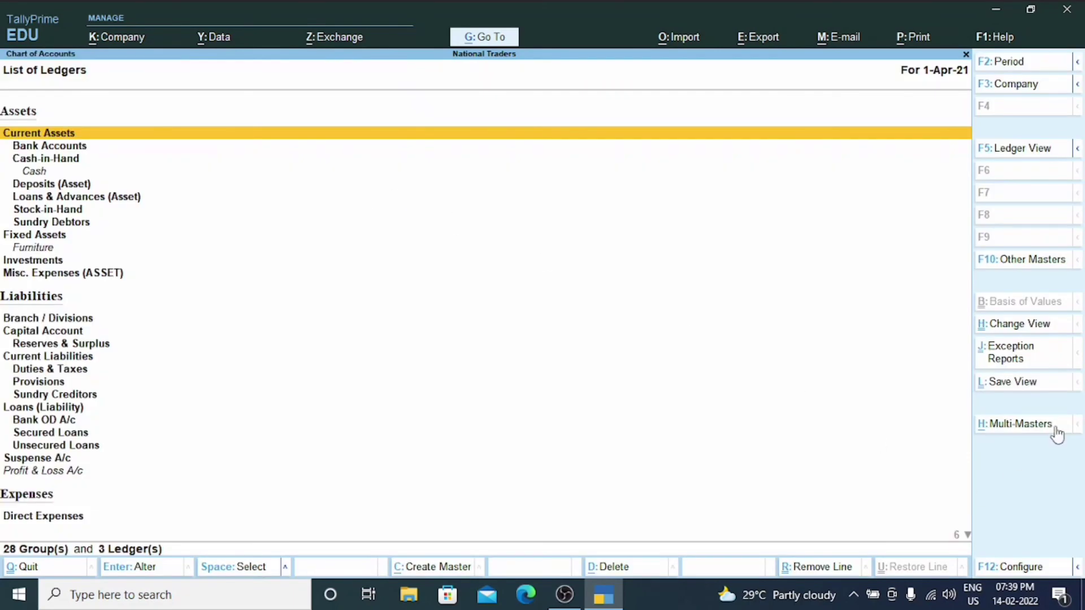
{"action": "left_click", "coordinate": [1030, 428]}
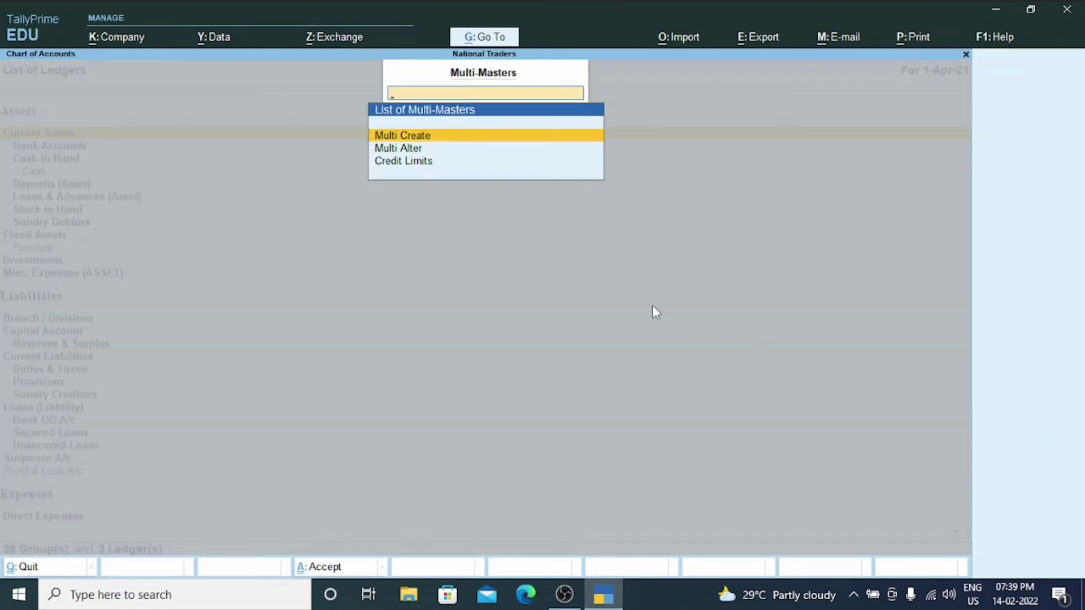